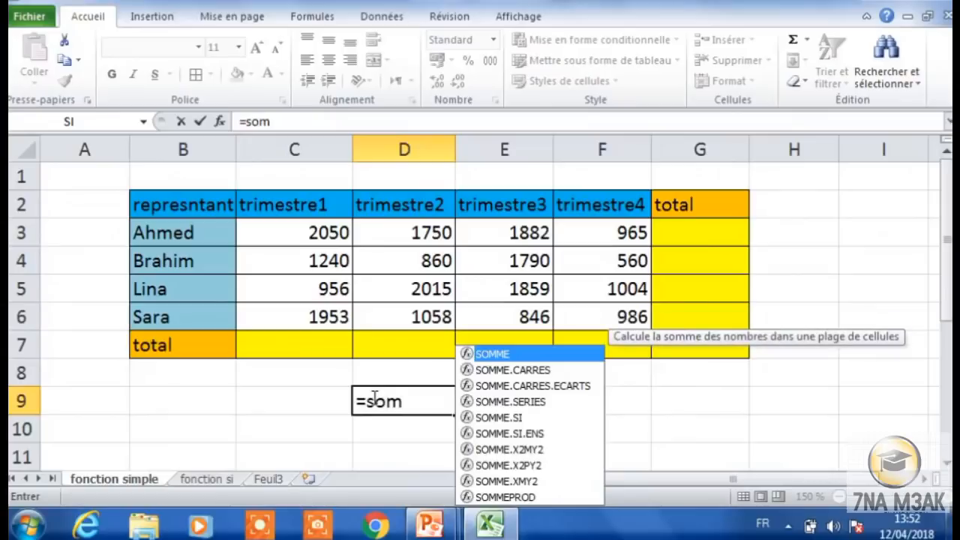
Step: Complete the formula in cell D9 as =SOMME(C3:E4), enter it, and clear the cell's content
{"action": "double_click", "coordinate": [509, 353]}
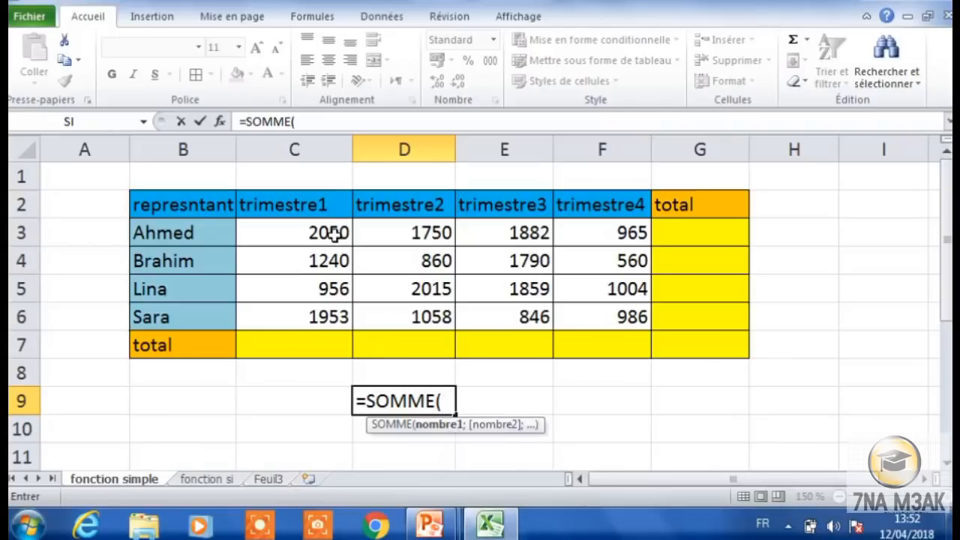
{"action": "left_click_drag", "start_coordinate": [335, 234], "coordinate": [495, 252]}
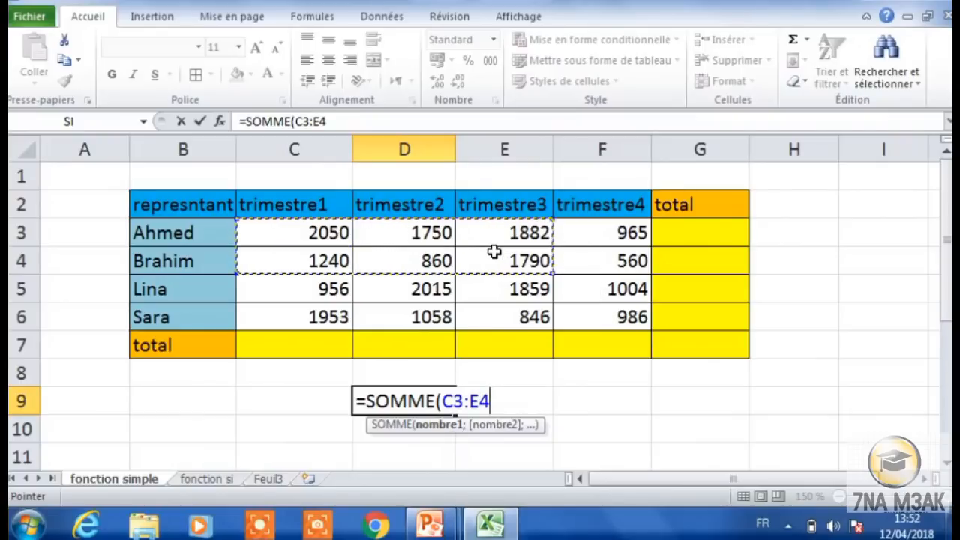
{"action": "type", "text": ")"}
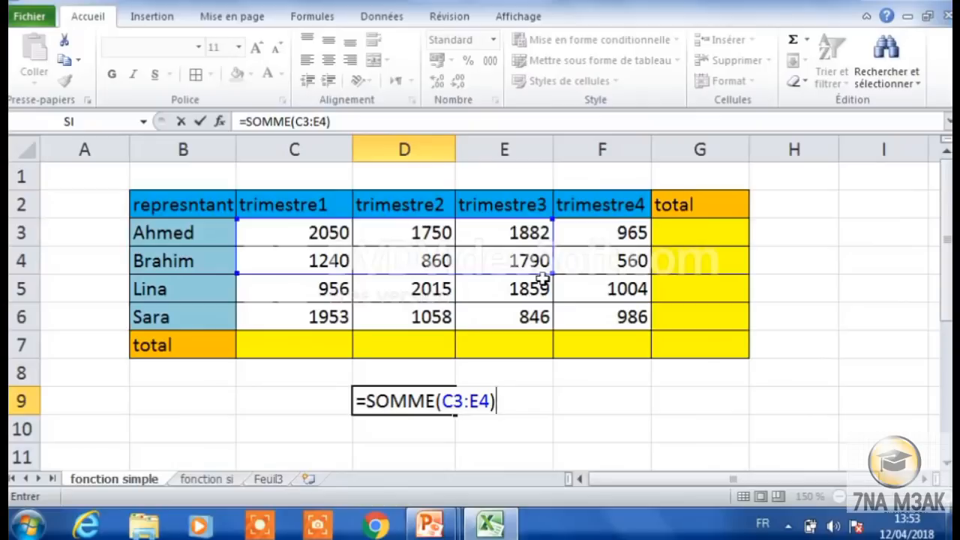
{"action": "key", "text": "Return"}
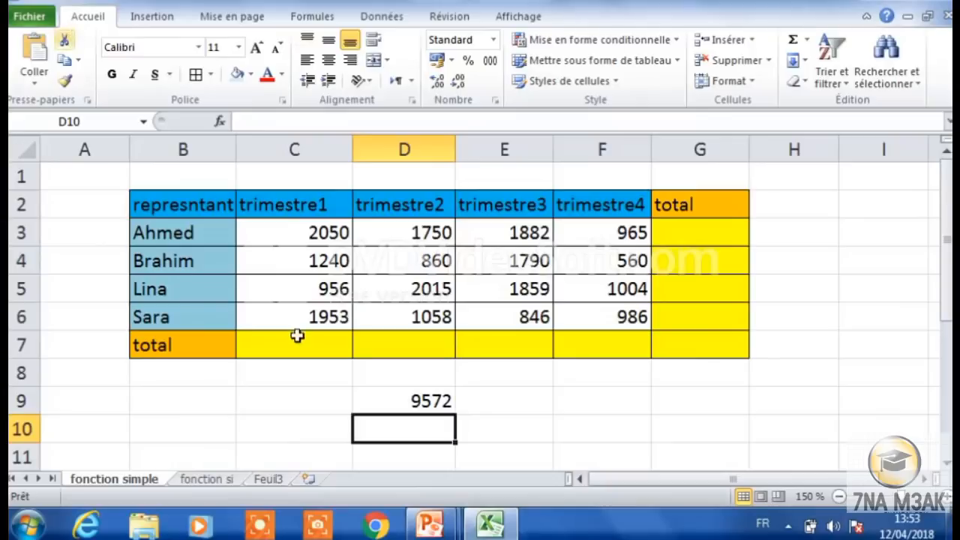
{"action": "left_click", "coordinate": [425, 403]}
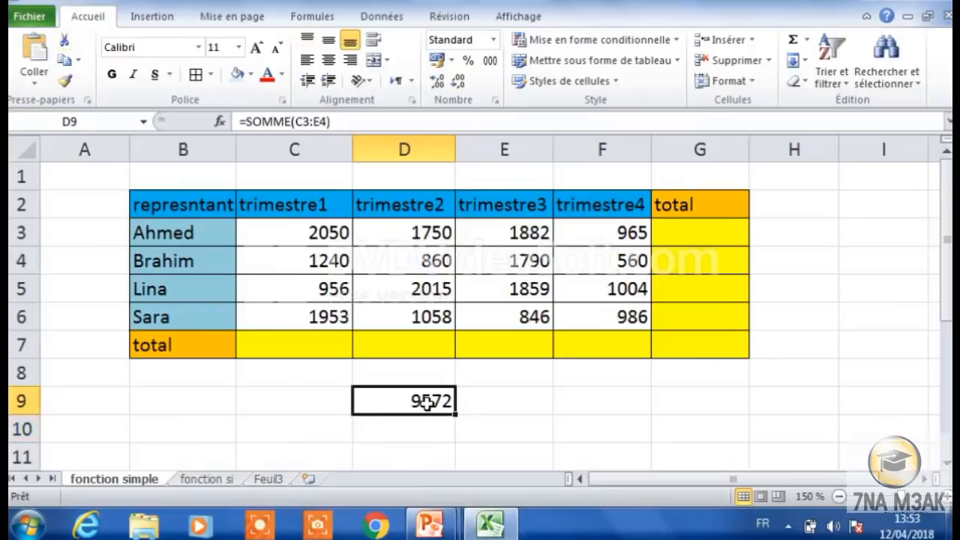
{"action": "key", "text": "Delete"}
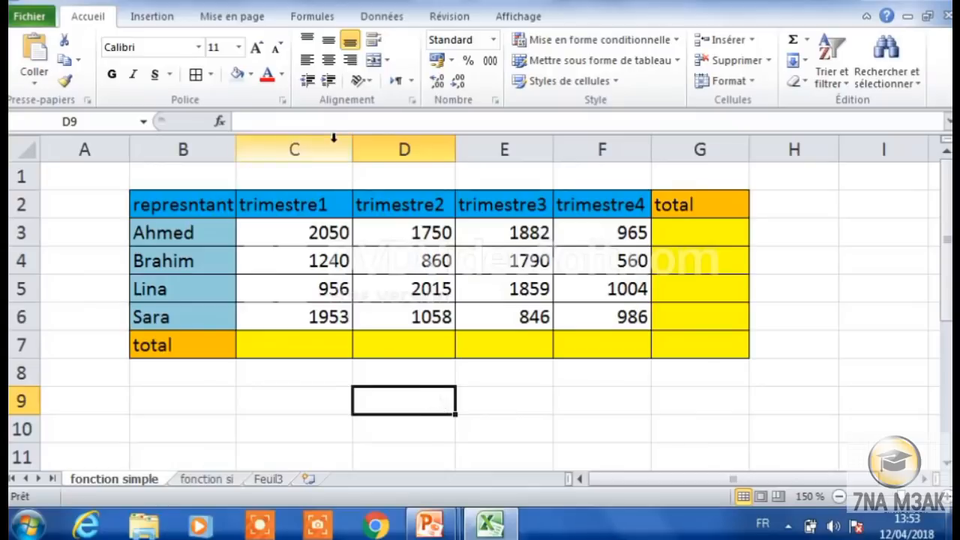
Step: Insert the SOMME function into cell D9, choosing it from the Tous category of the function list
{"action": "left_click", "coordinate": [312, 17]}
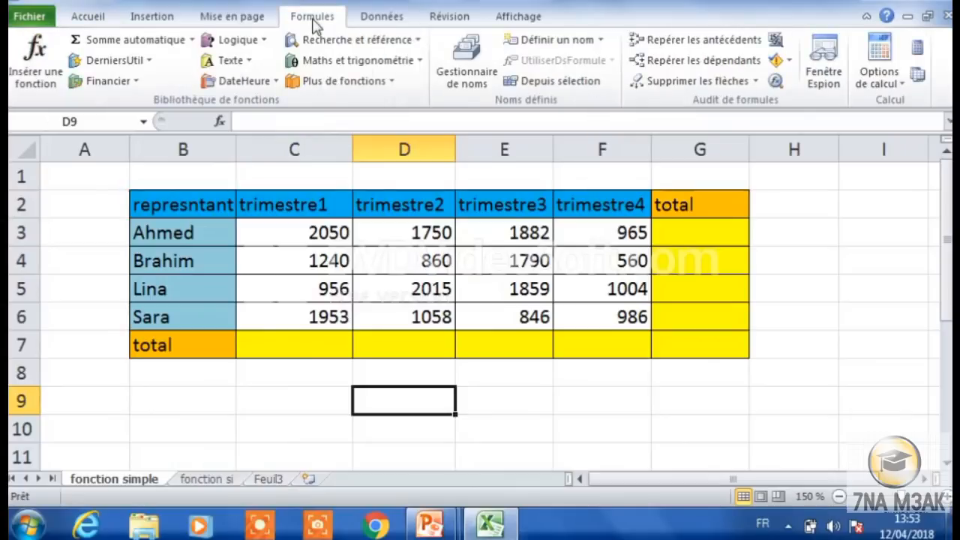
{"action": "left_click", "coordinate": [47, 83]}
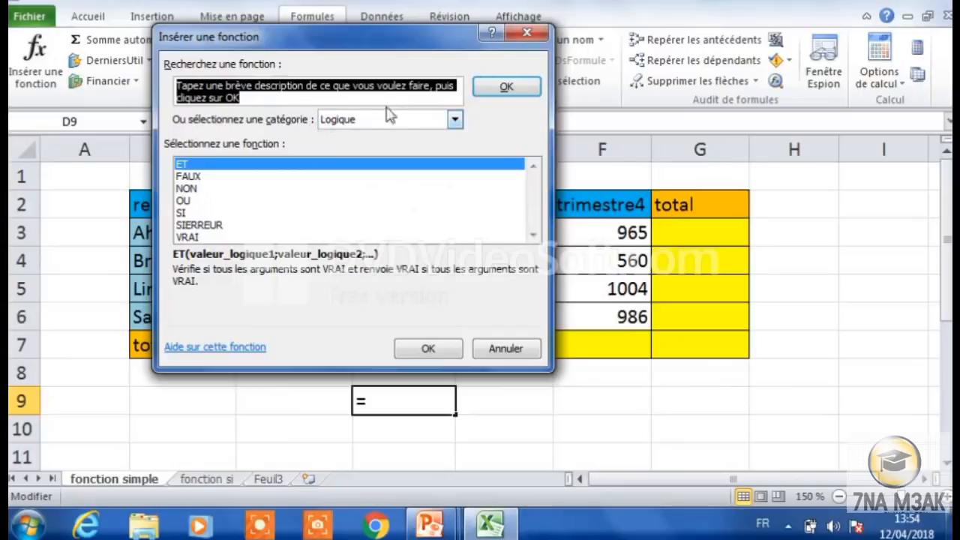
{"action": "left_click", "coordinate": [455, 120]}
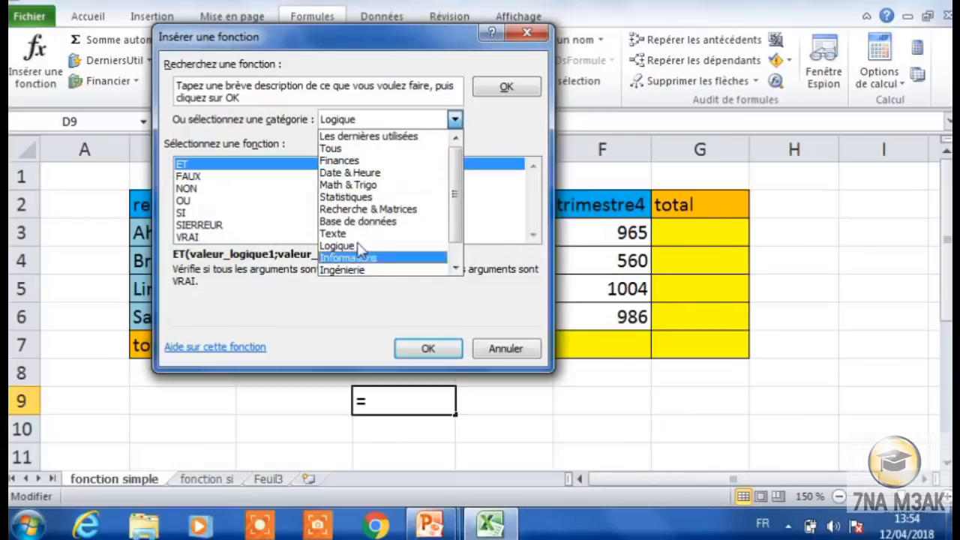
{"action": "left_click", "coordinate": [393, 150]}
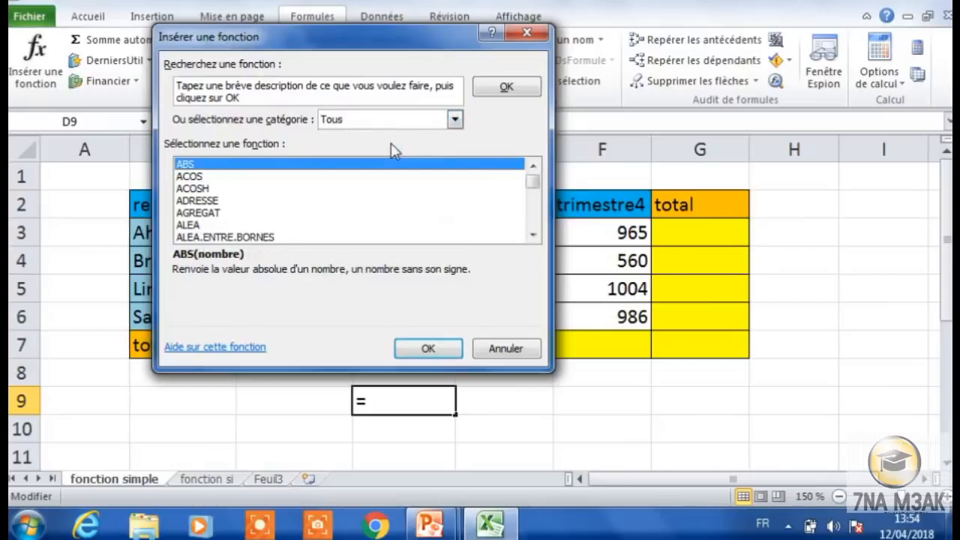
{"action": "key", "text": "s"}
{"action": "key", "text": "s"}
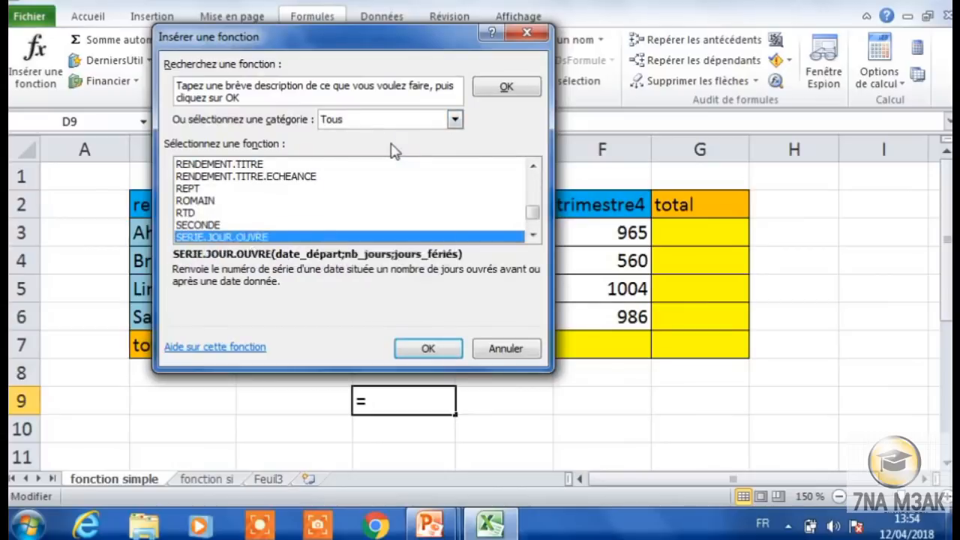
{"action": "key", "text": "s"}
{"action": "key", "text": "s"}
{"action": "key", "text": "s"}
{"action": "key", "text": "s"}
{"action": "key", "text": "s"}
{"action": "key", "text": "s"}
{"action": "key", "text": "s"}
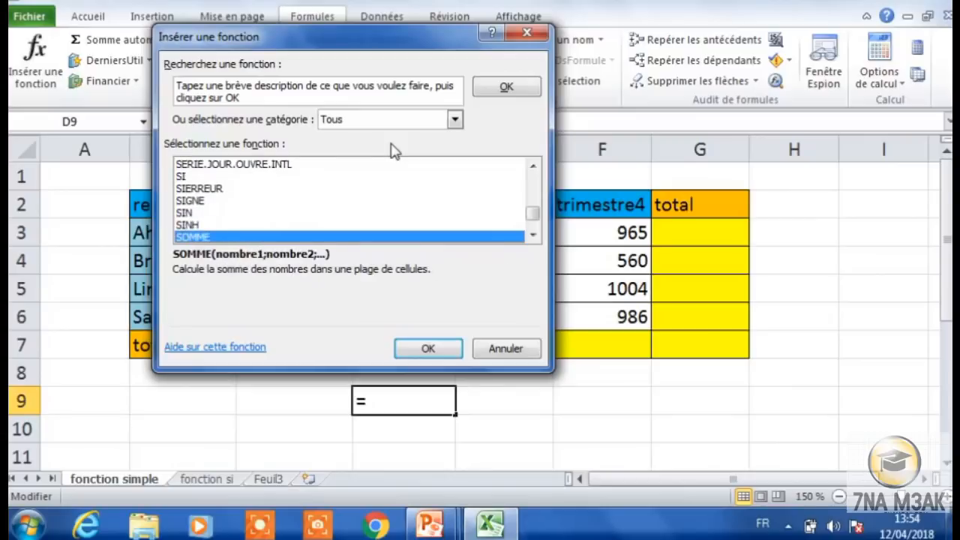
{"action": "key", "text": "s"}
{"action": "key", "text": "Up"}
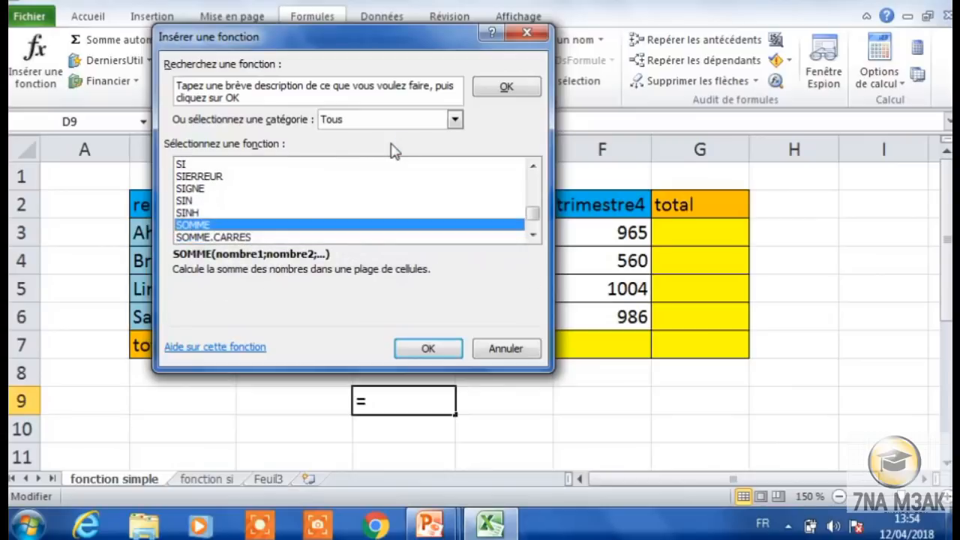
{"action": "key", "text": "Return"}
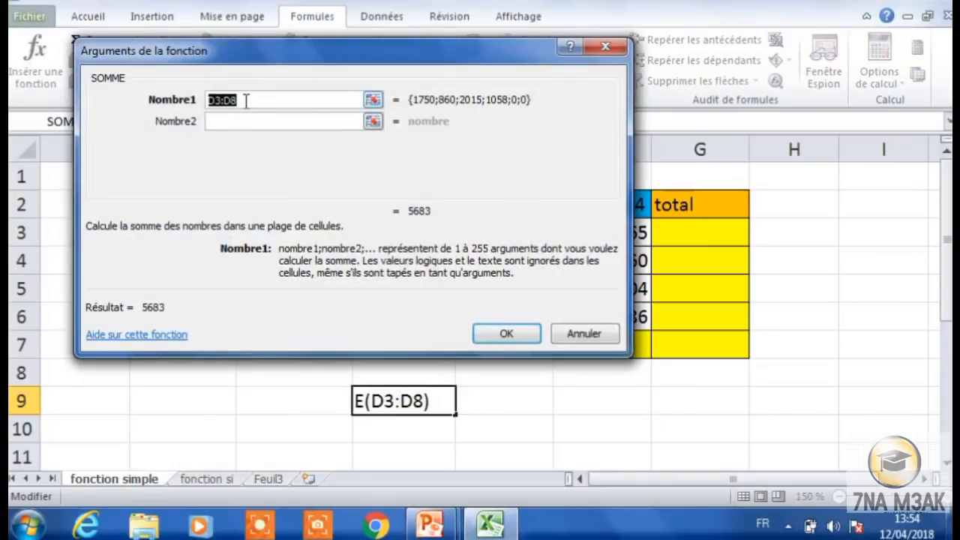
Step: Replace the suggested range in the Nombre1 argument of SOMME with 7
{"action": "key", "text": "Delete"}
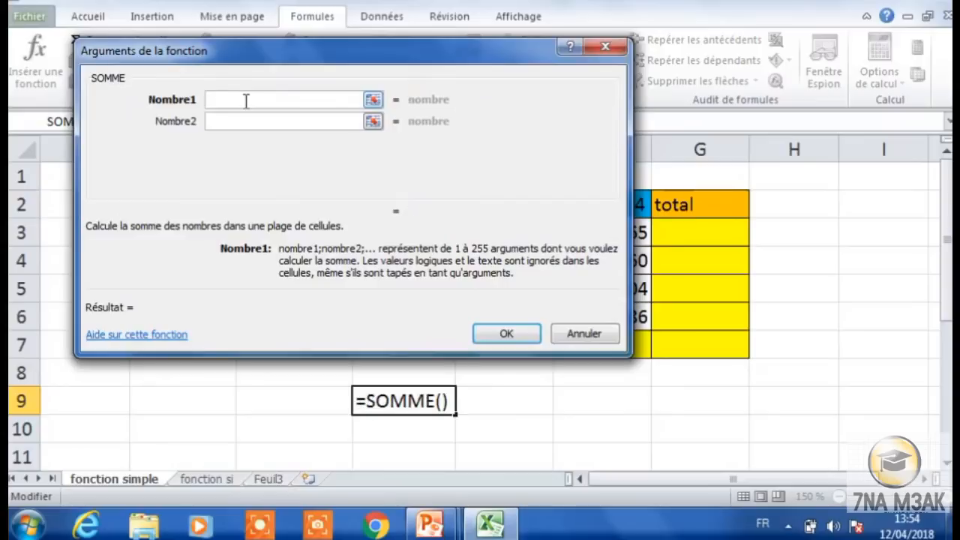
{"action": "type", "text": "è"}
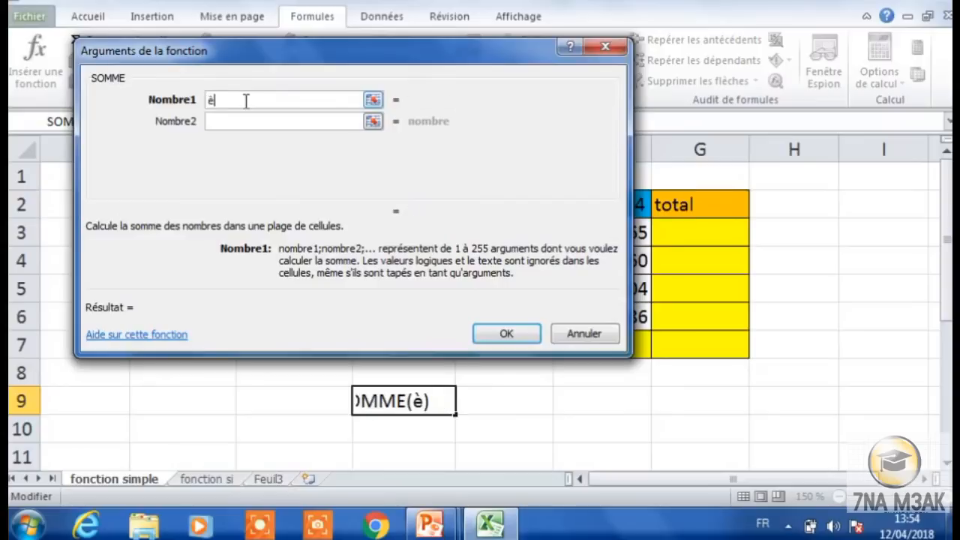
{"action": "key", "text": "BackSpace"}
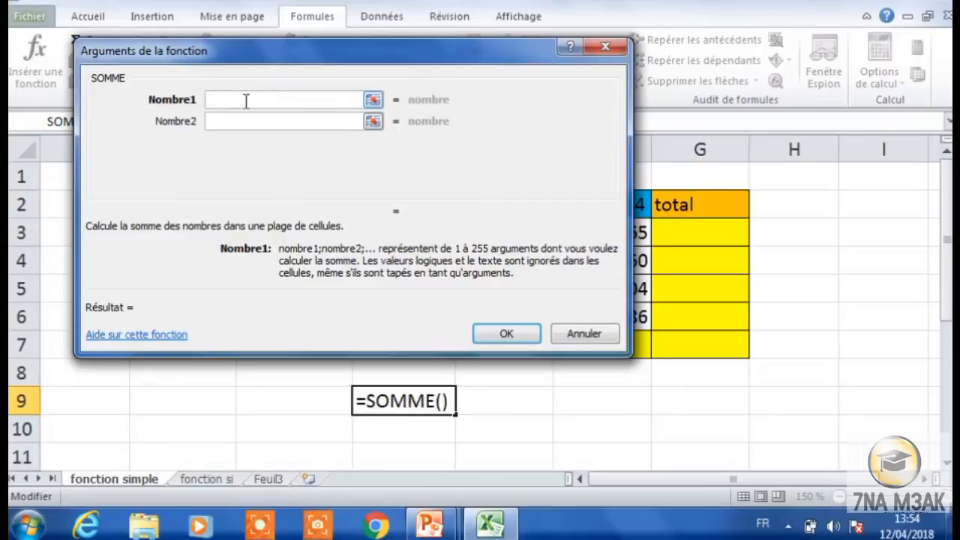
{"action": "type", "text": "7."}
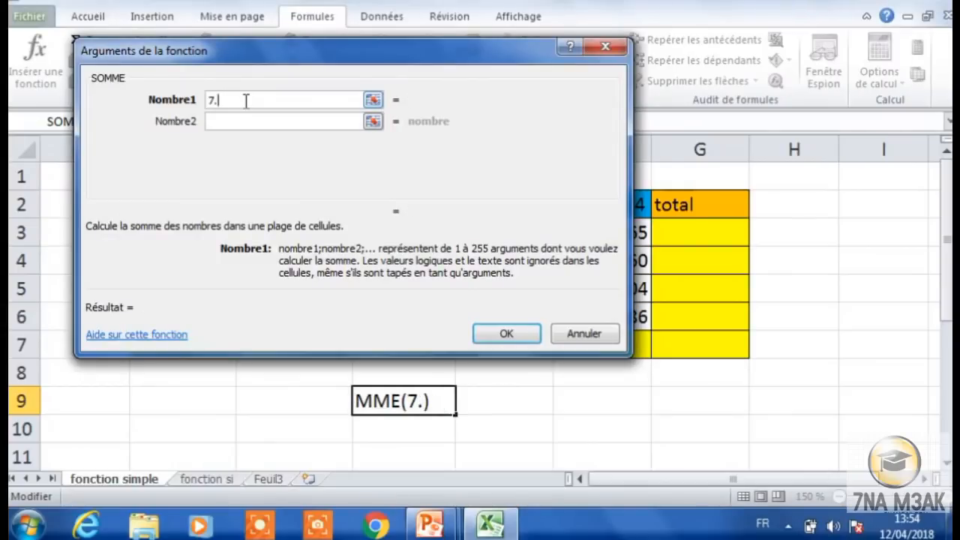
{"action": "type", "text": ";"}
{"action": "key", "text": "BackSpace"}
{"action": "key", "text": "BackSpace"}
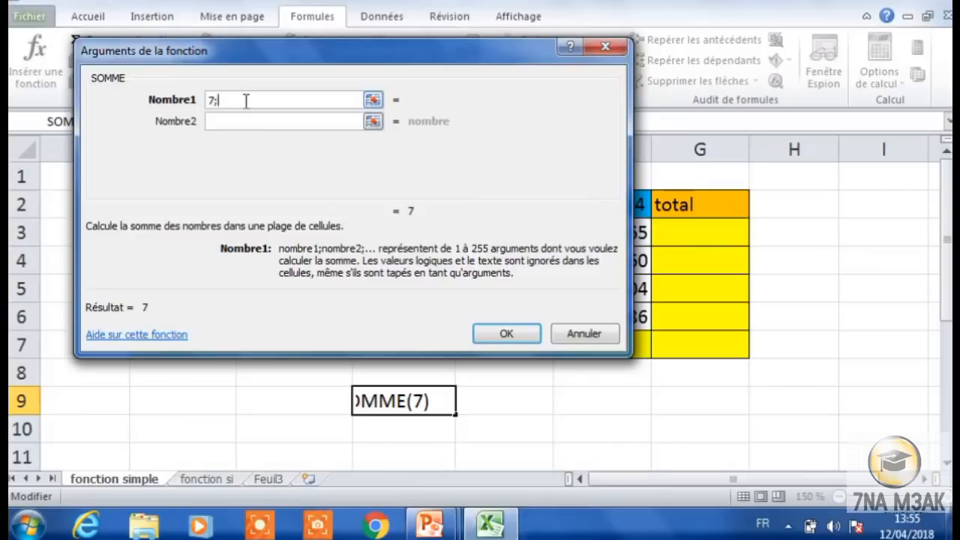
{"action": "type", "text": ";3"}
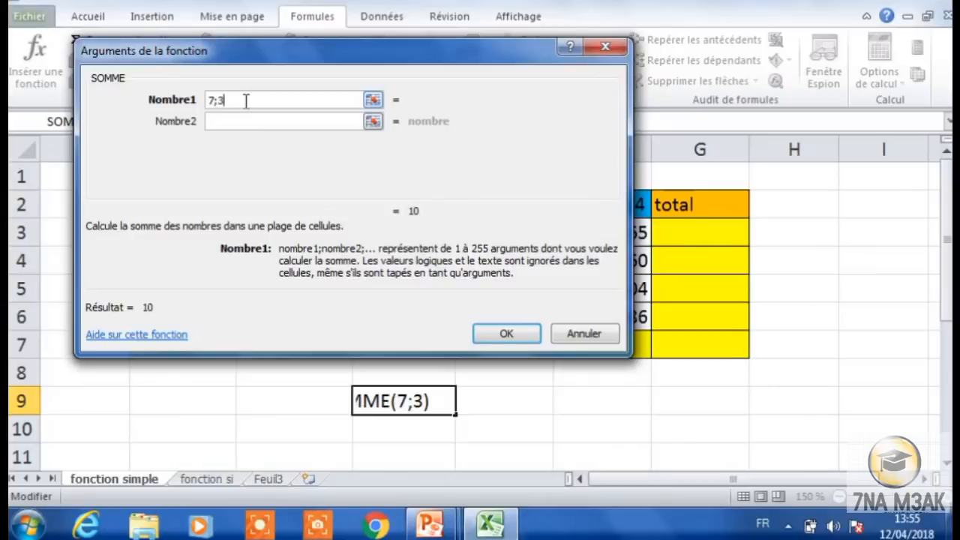
{"action": "key", "text": "BackSpace"}
{"action": "key", "text": "BackSpace"}
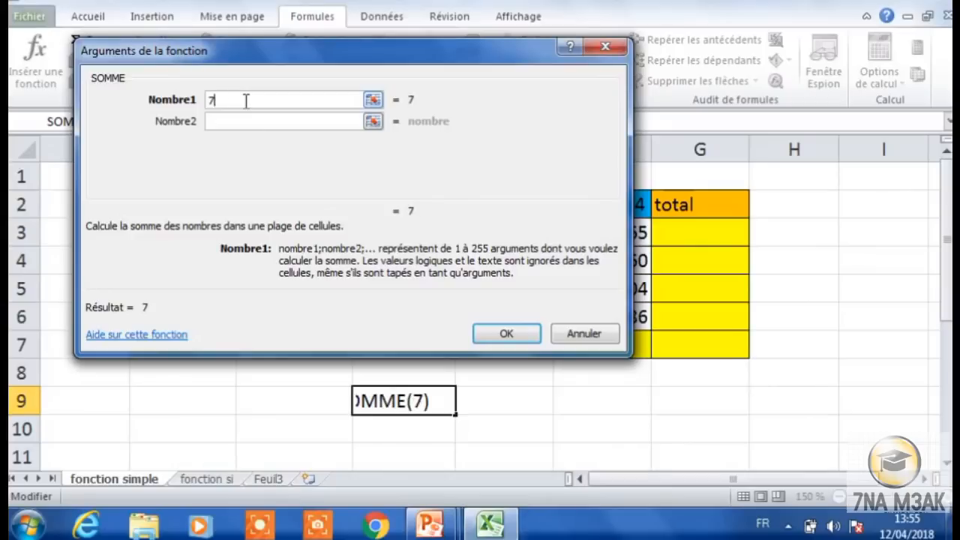
Step: Set the Nombre2 argument to 3 and Nombre3 to 6, and confirm the SOMME function
{"action": "left_click", "coordinate": [243, 122]}
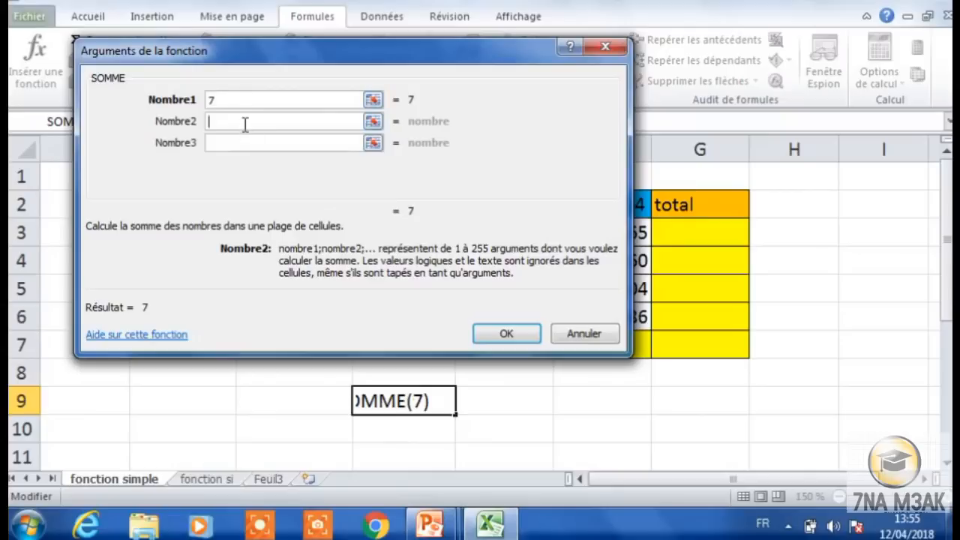
{"action": "type", "text": "3"}
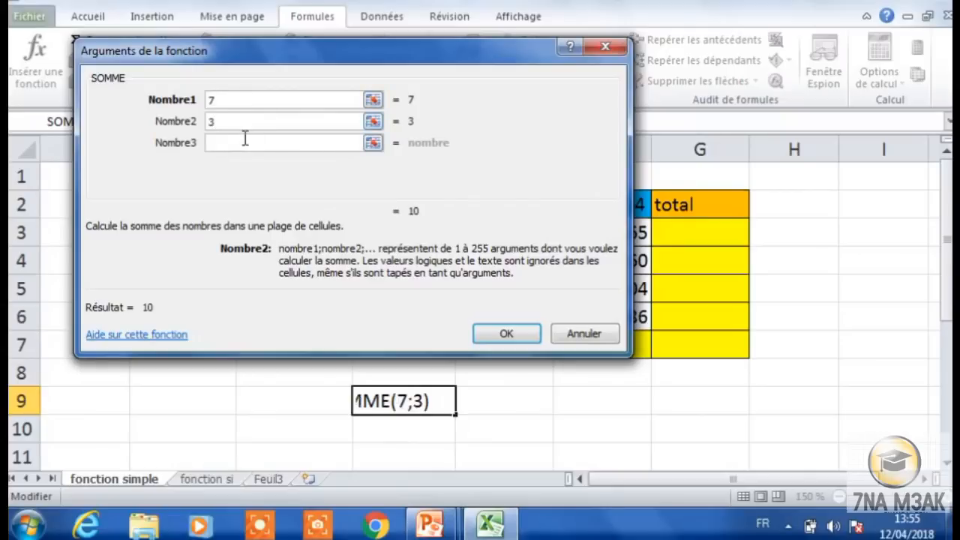
{"action": "left_click", "coordinate": [244, 143]}
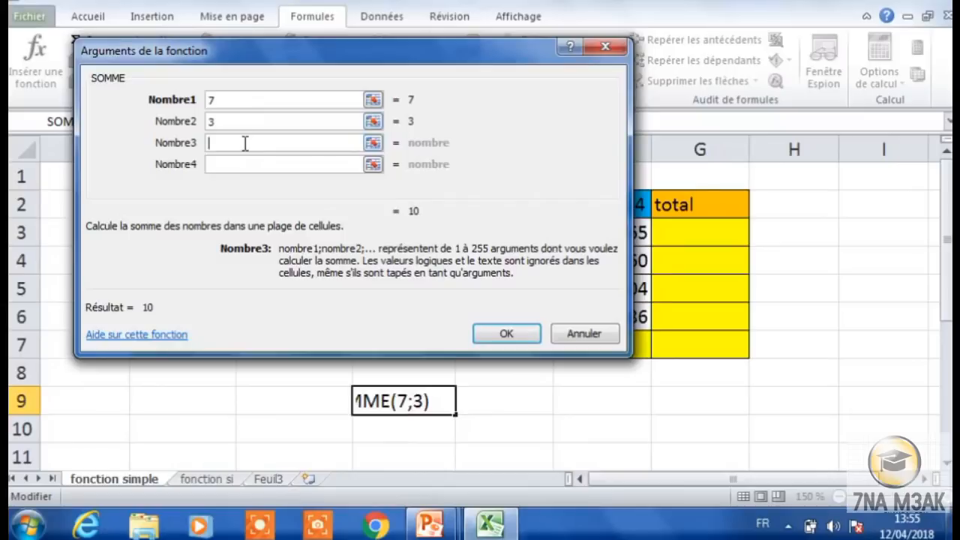
{"action": "type", "text": "6"}
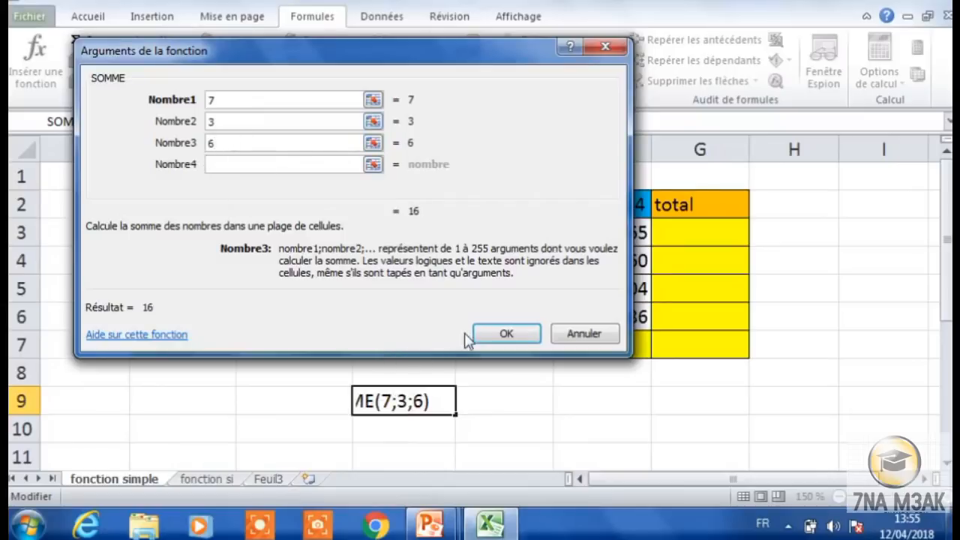
{"action": "left_click", "coordinate": [488, 342]}
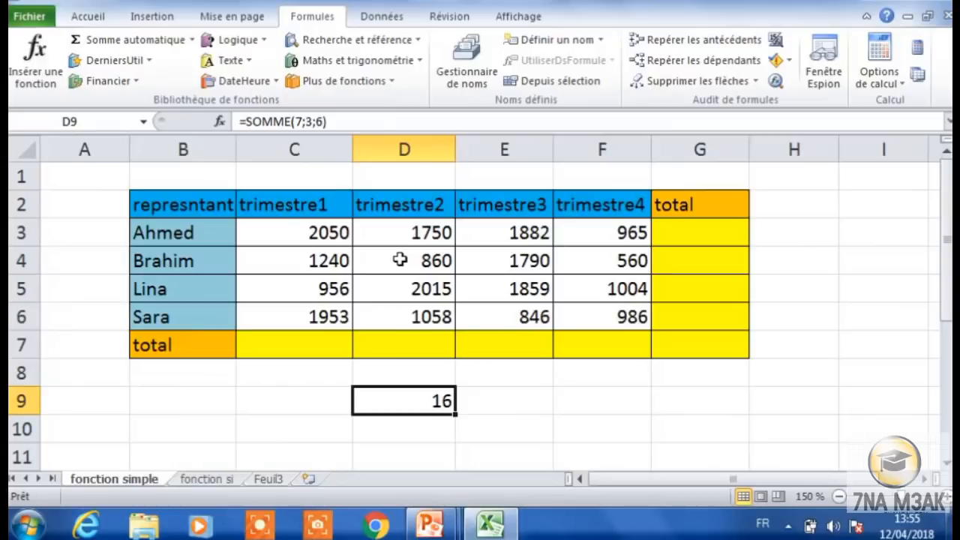
Step: Erase the whole SOMME formula from cell D9 and confirm the empty cell
{"action": "double_click", "coordinate": [435, 397]}
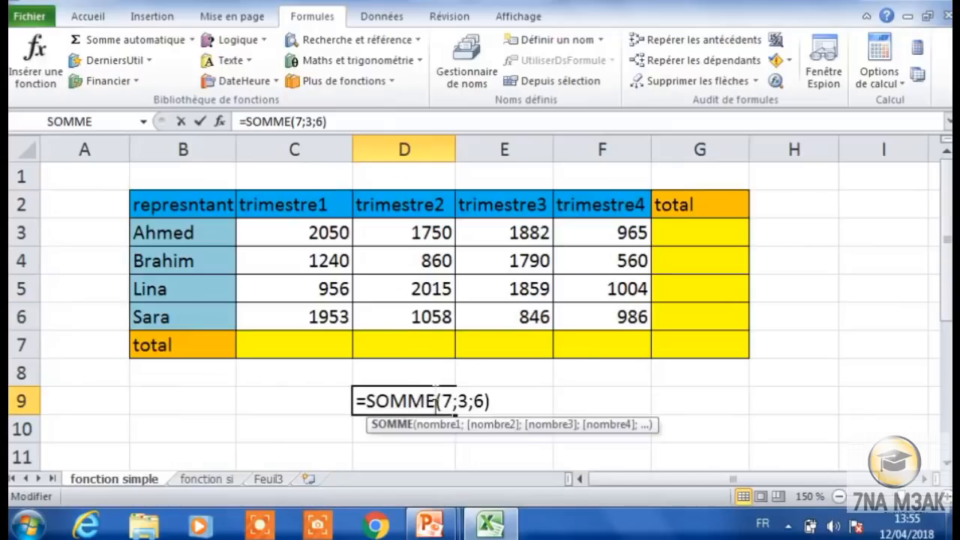
{"action": "key", "text": "Right"}
{"action": "key", "text": "Right"}
{"action": "key", "text": "Right"}
{"action": "key", "text": "Right"}
{"action": "key", "text": "Right"}
{"action": "key", "text": "Right"}
{"action": "key", "text": "Right"}
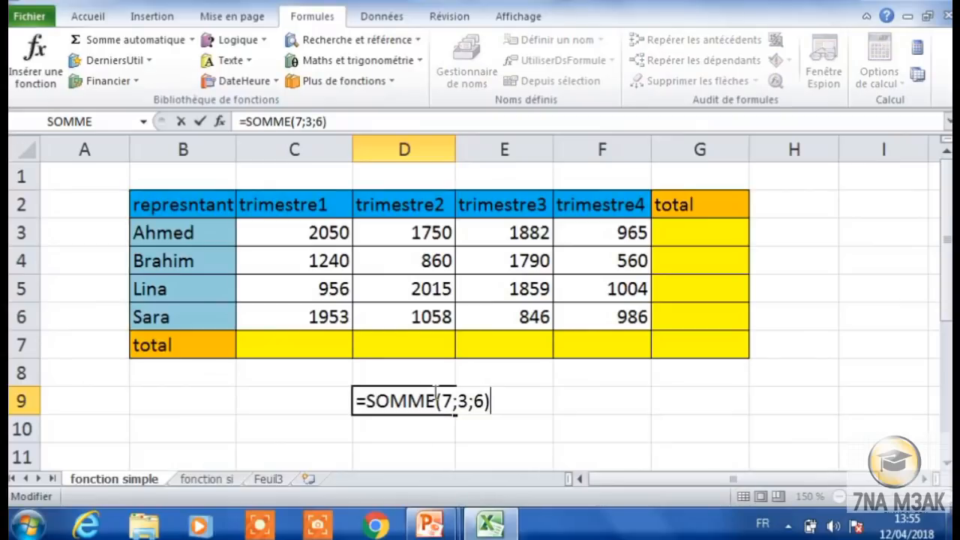
{"action": "key", "text": "BackSpace"}
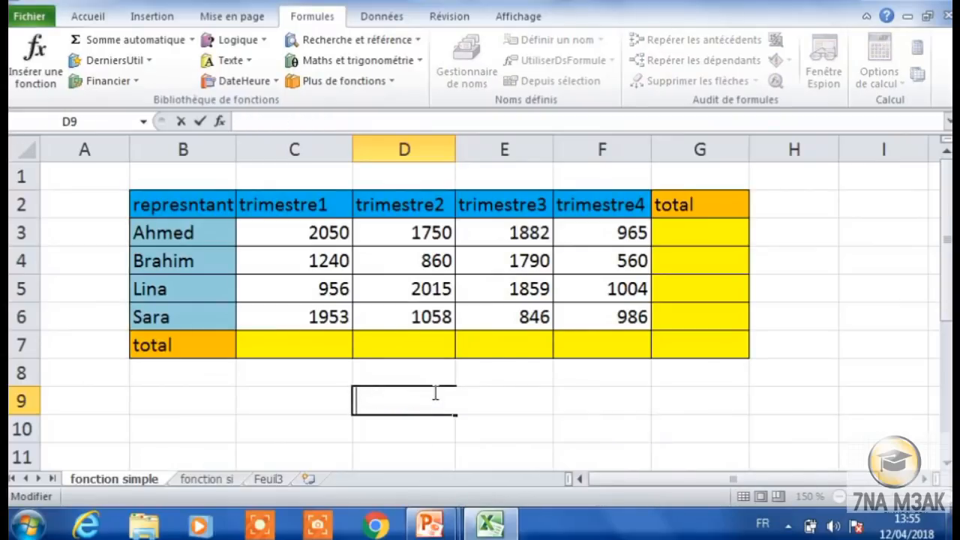
{"action": "key", "text": "Return"}
{"action": "left_click", "coordinate": [432, 391]}
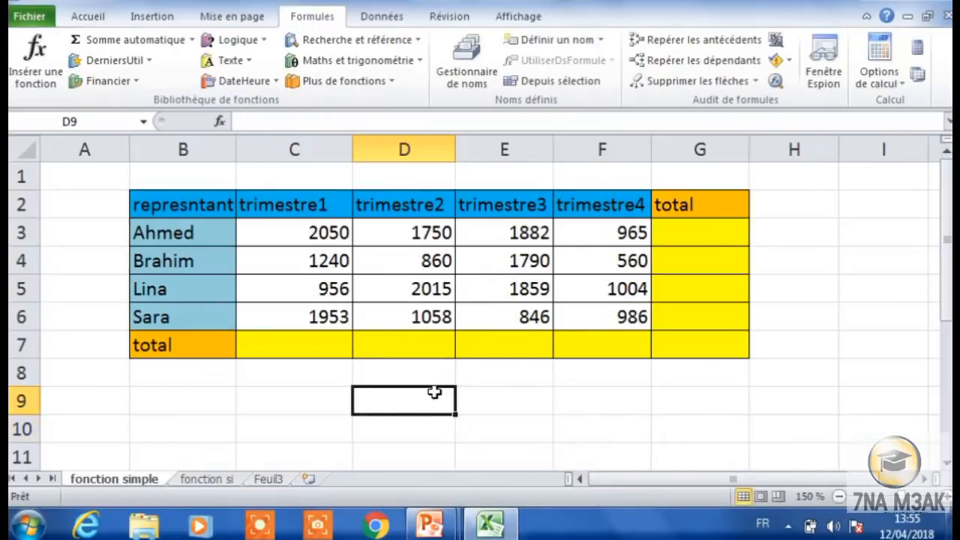
{"action": "type", "text": "+"}
{"action": "key", "text": "BackSpace"}
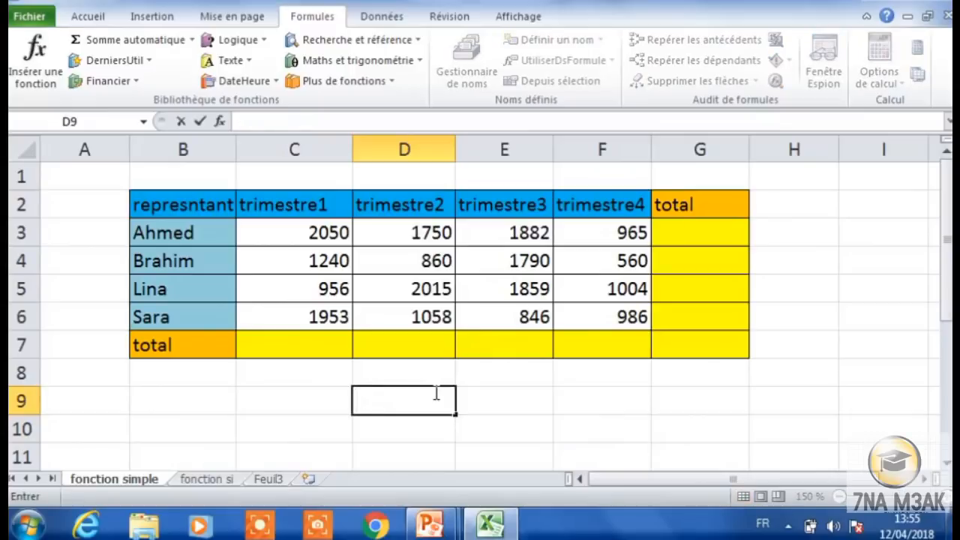
{"action": "type", "text": "="}
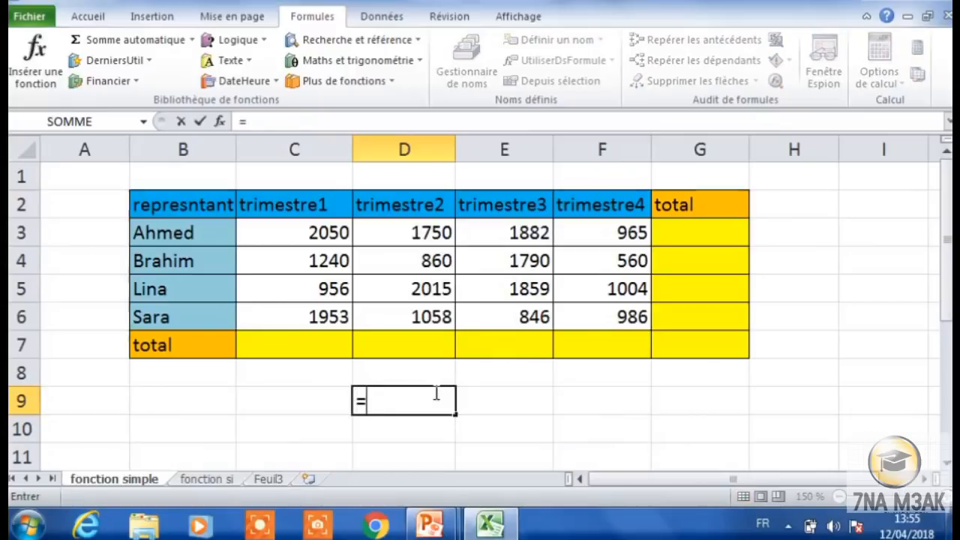
{"action": "key", "text": "BackSpace"}
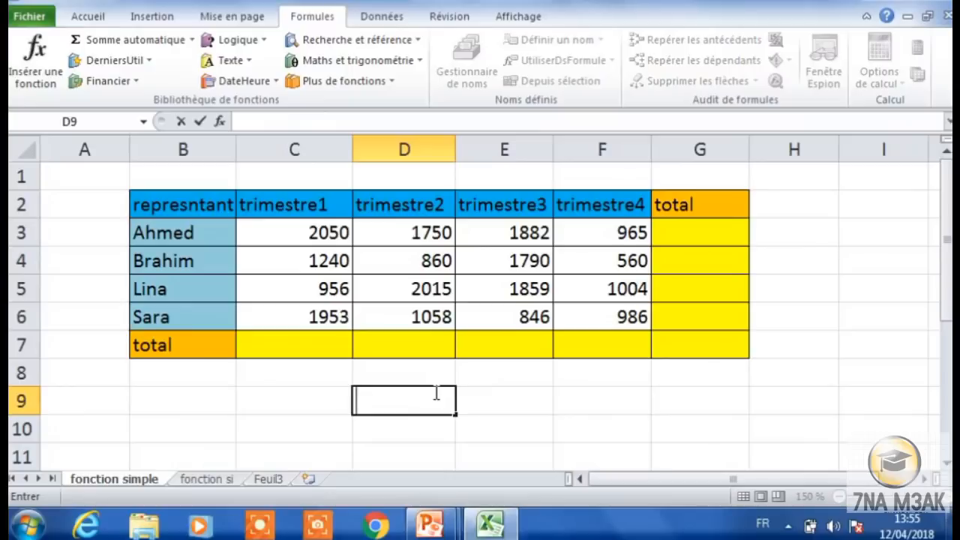
{"action": "left_click_drag", "start_coordinate": [473, 416], "coordinate": [437, 402]}
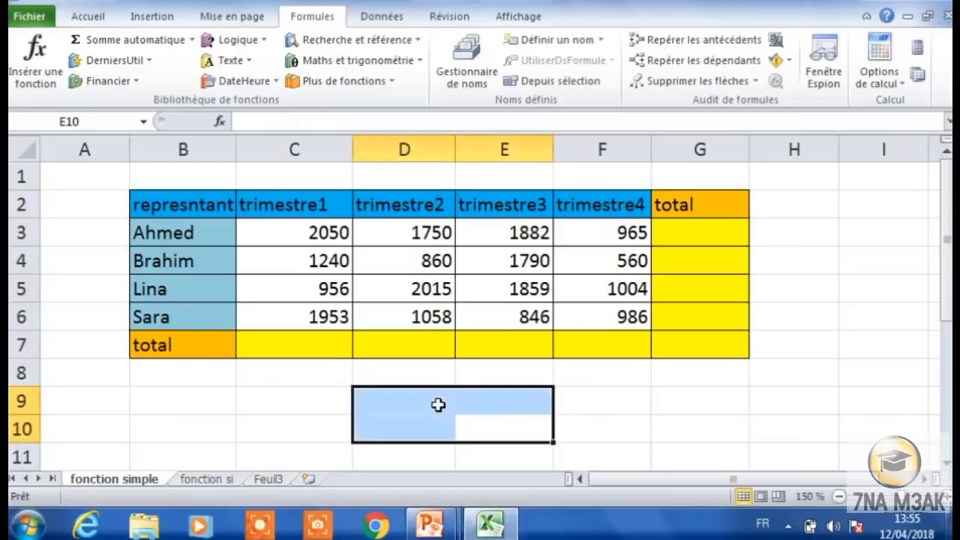
{"action": "left_click", "coordinate": [437, 402]}
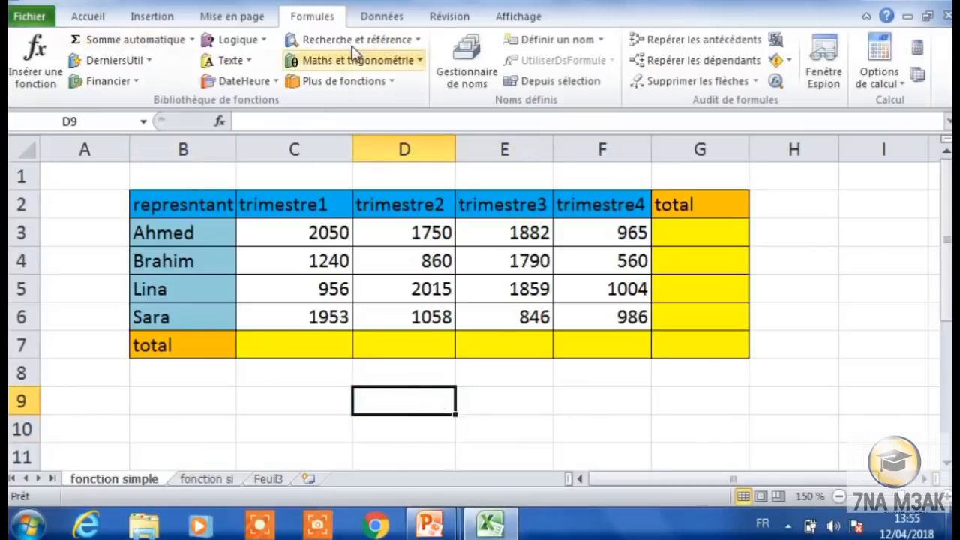
{"action": "left_click", "coordinate": [39, 75]}
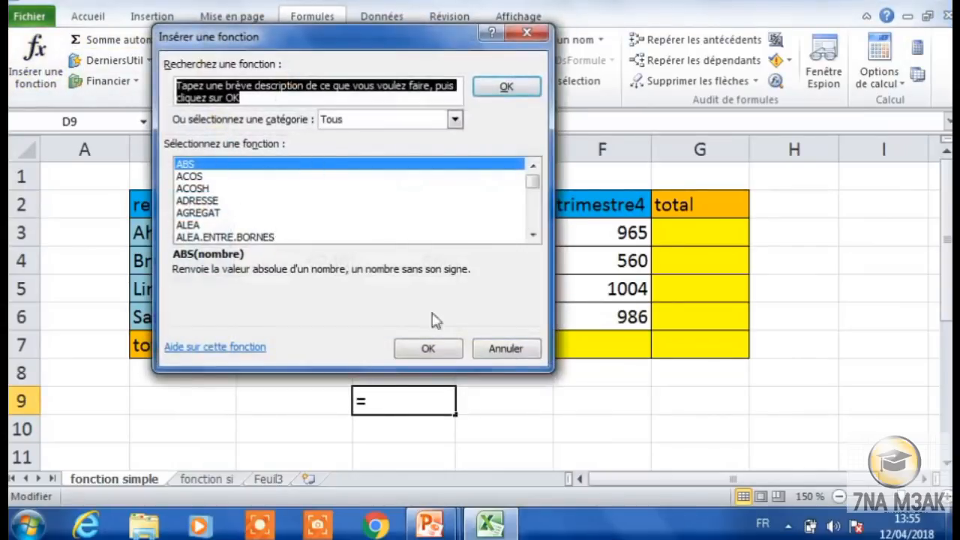
{"action": "left_click", "coordinate": [501, 354]}
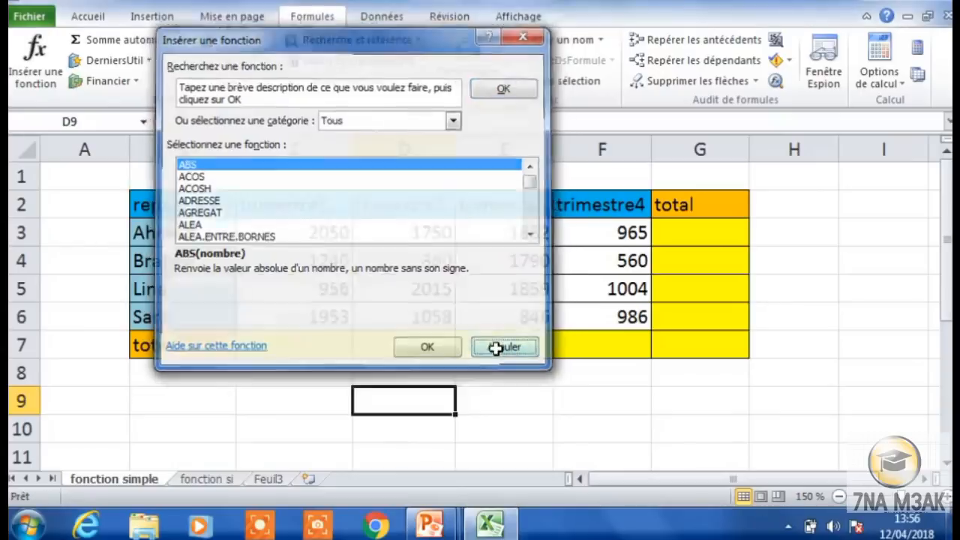
{"action": "left_click", "coordinate": [519, 390]}
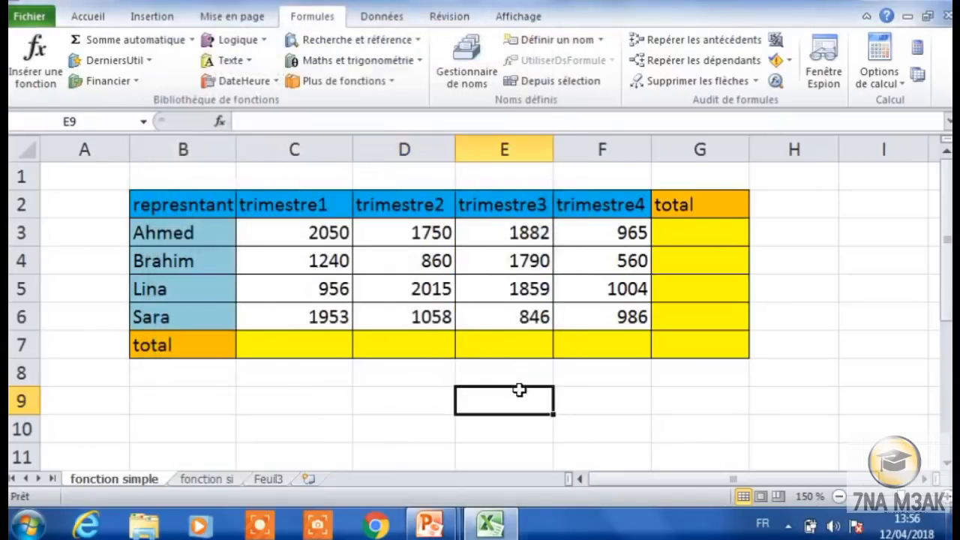
Step: Switch to the PowerPoint slide show, advance to the Fonction somme syntax slide, and return to the Excel workbook
{"action": "key", "text": "alt+Tab"}
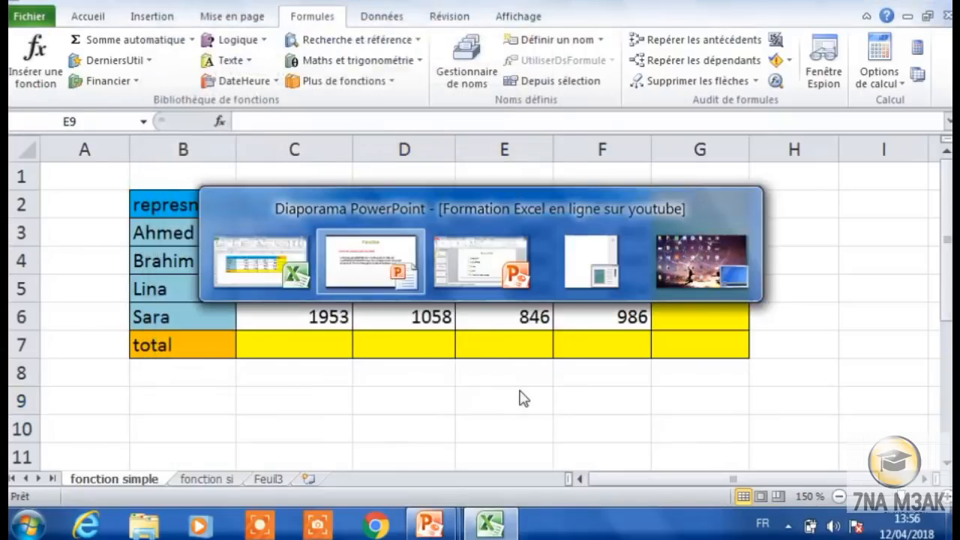
{"action": "key", "text": "Right"}
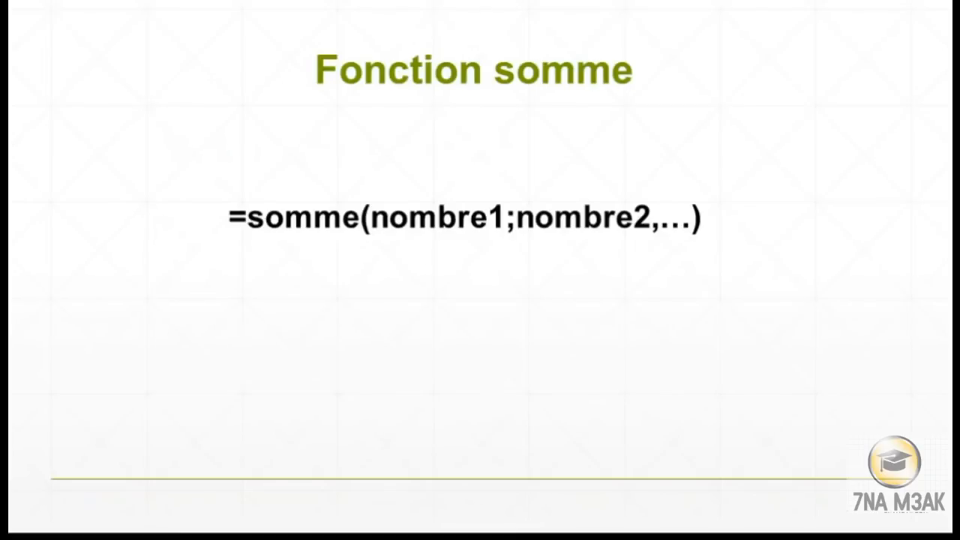
{"action": "key", "text": "alt+Tab"}
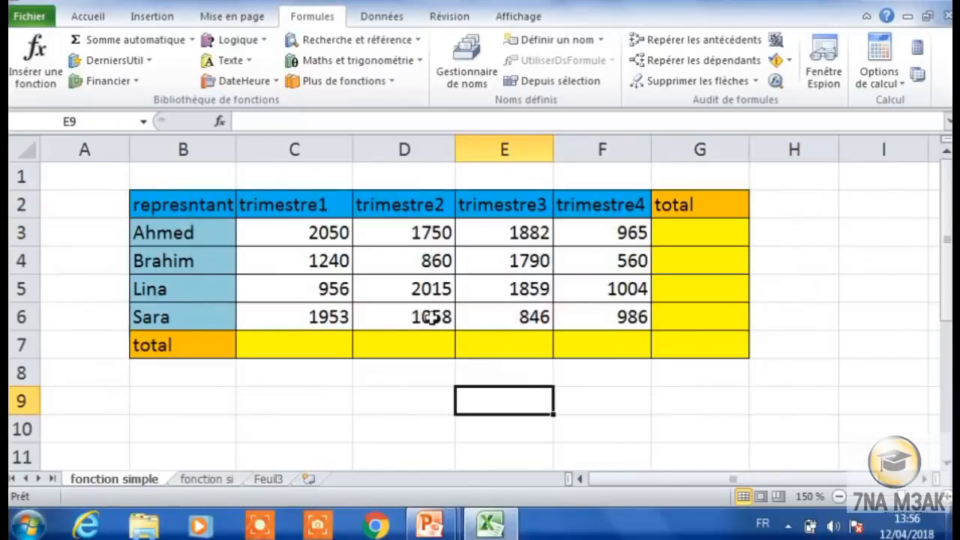
Step: Fill all row and column totals of the sales table at once by applying AutoSum to the range C3:G7
{"action": "left_click", "coordinate": [330, 236]}
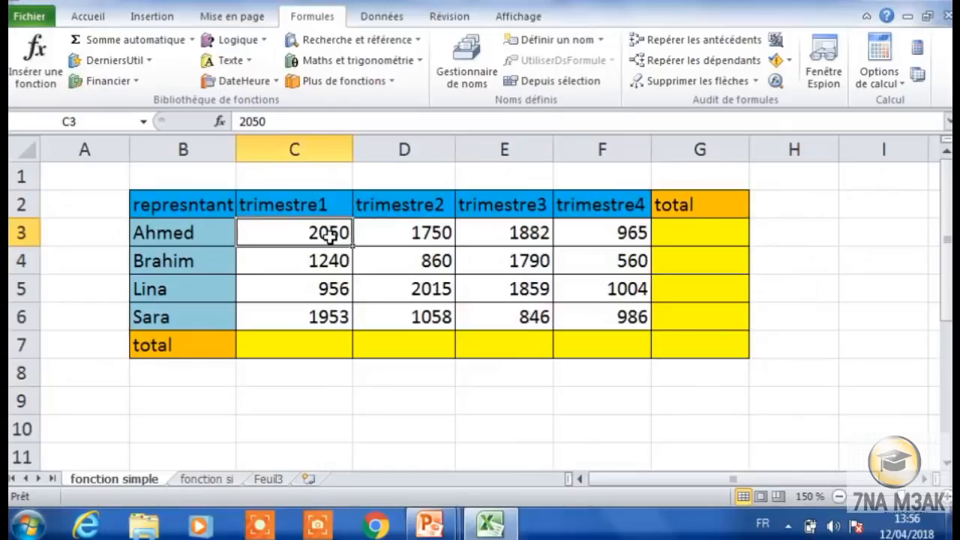
{"action": "left_click_drag", "start_coordinate": [330, 236], "coordinate": [674, 333]}
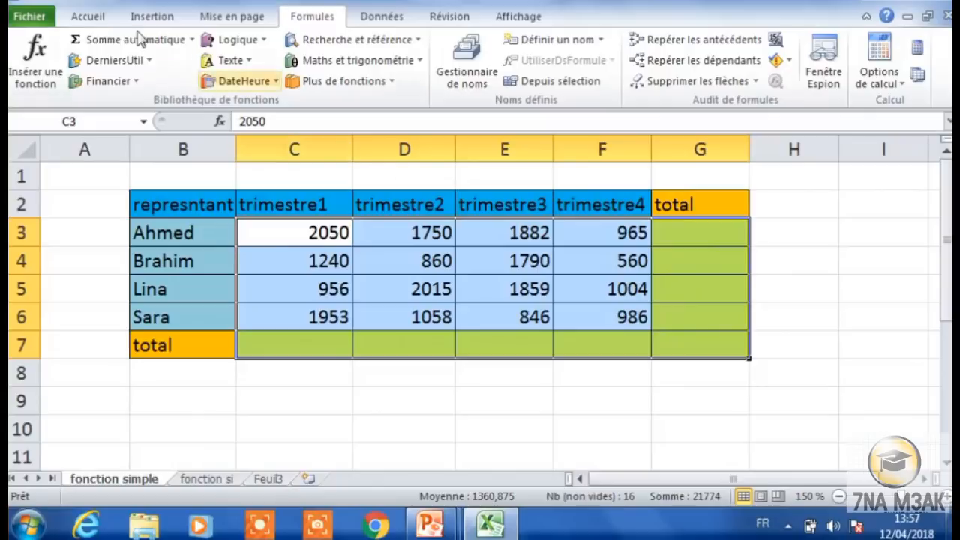
{"action": "left_click", "coordinate": [87, 16]}
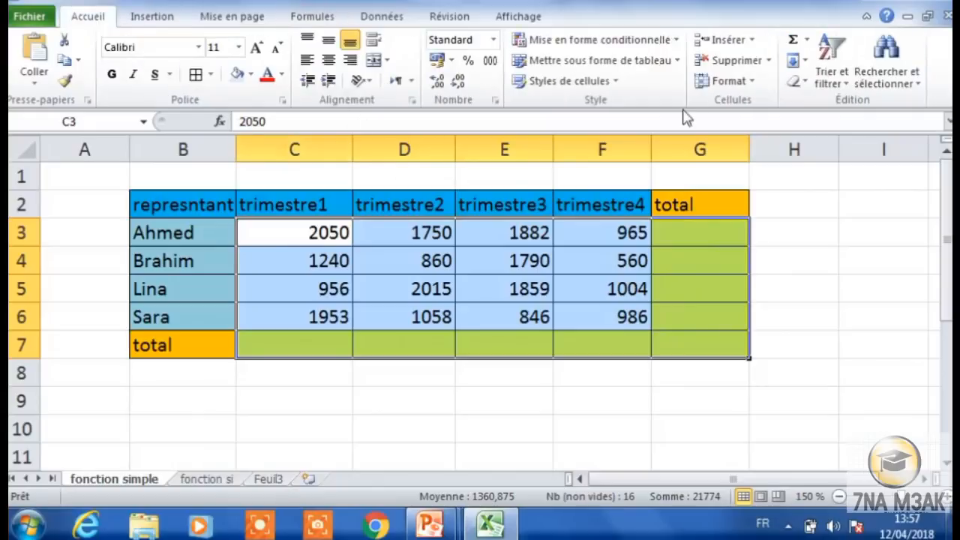
{"action": "left_click", "coordinate": [793, 40]}
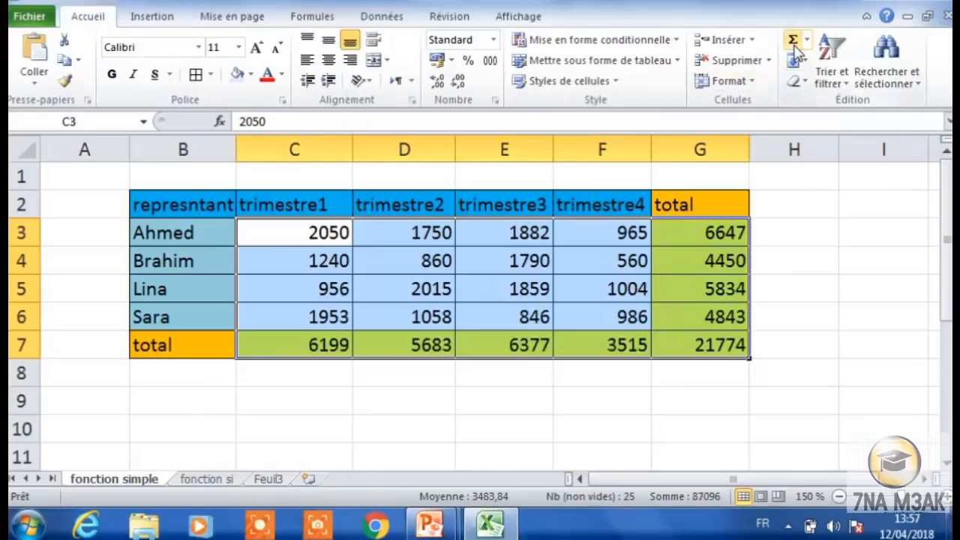
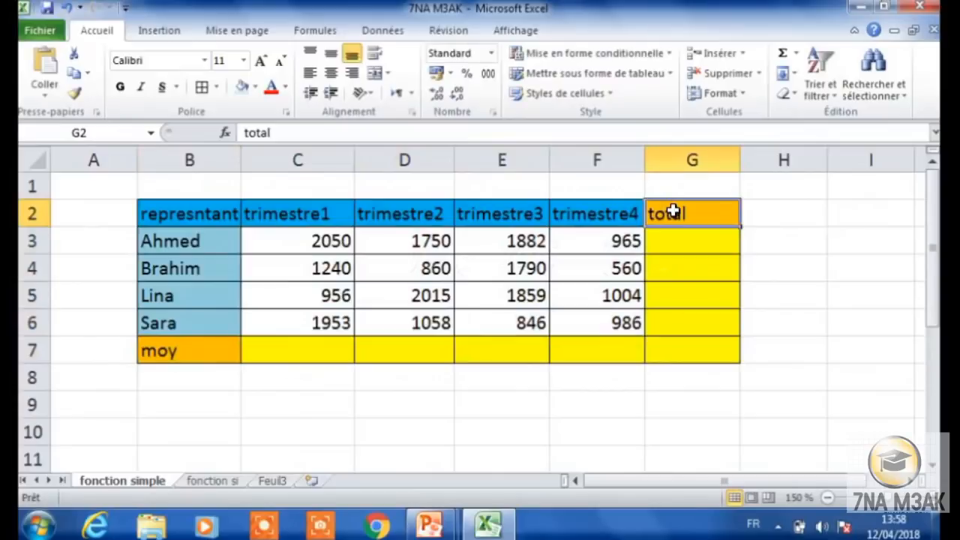
Step: Replace the header in cell G2 with moy and confirm it by moving to cell C7
{"action": "type", "text": "moy"}
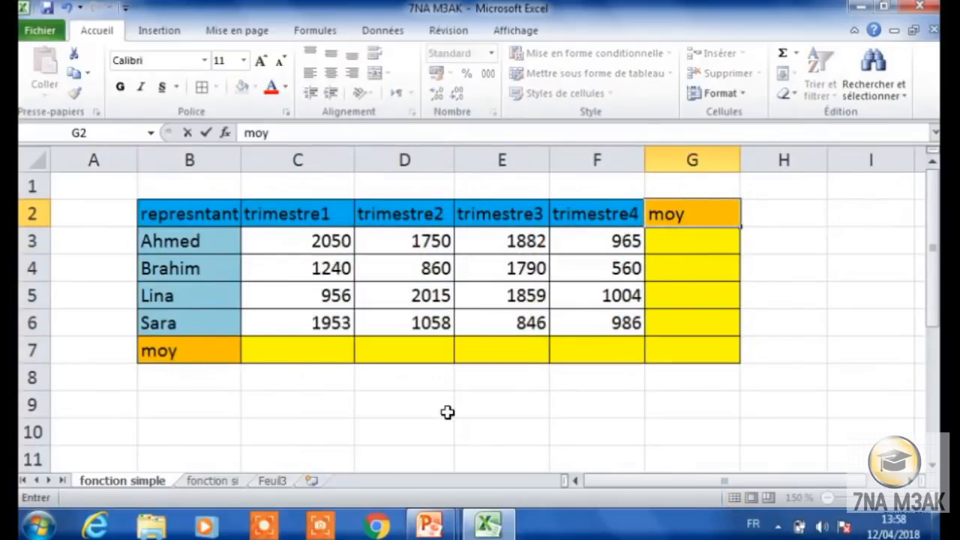
{"action": "left_click", "coordinate": [334, 348]}
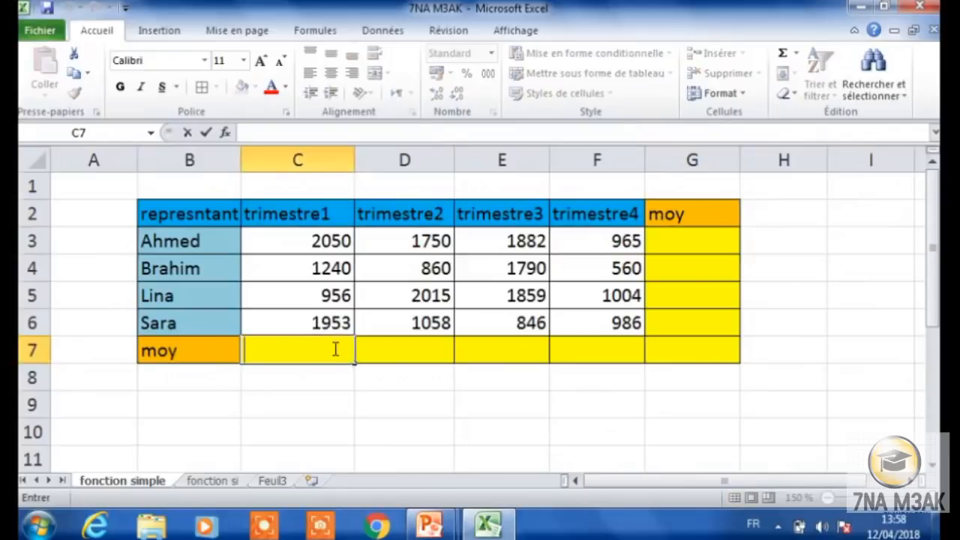
Step: Enter the formula =MOYENNE(C3:C6) in cell C7, picking MOYENNE from the function suggestions
{"action": "type", "text": "="}
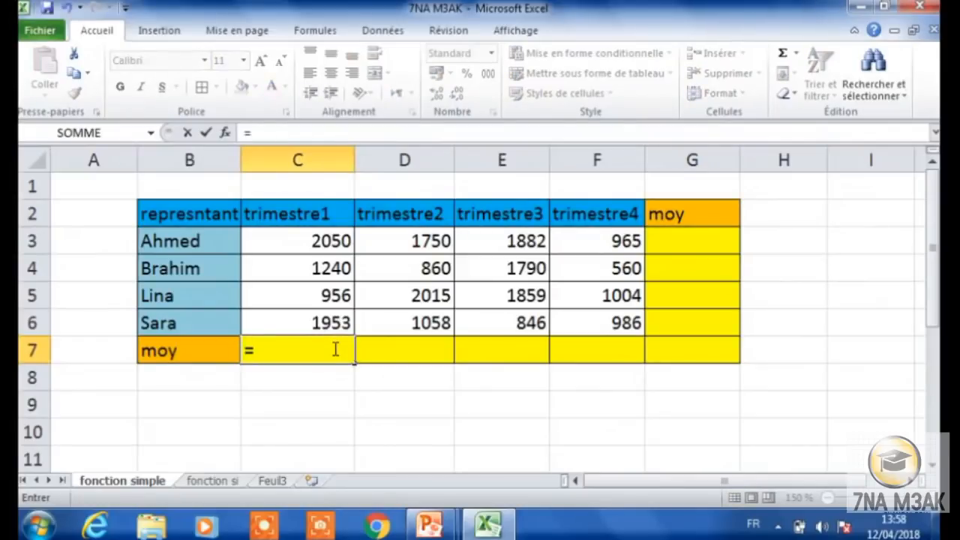
{"action": "type", "text": "mo"}
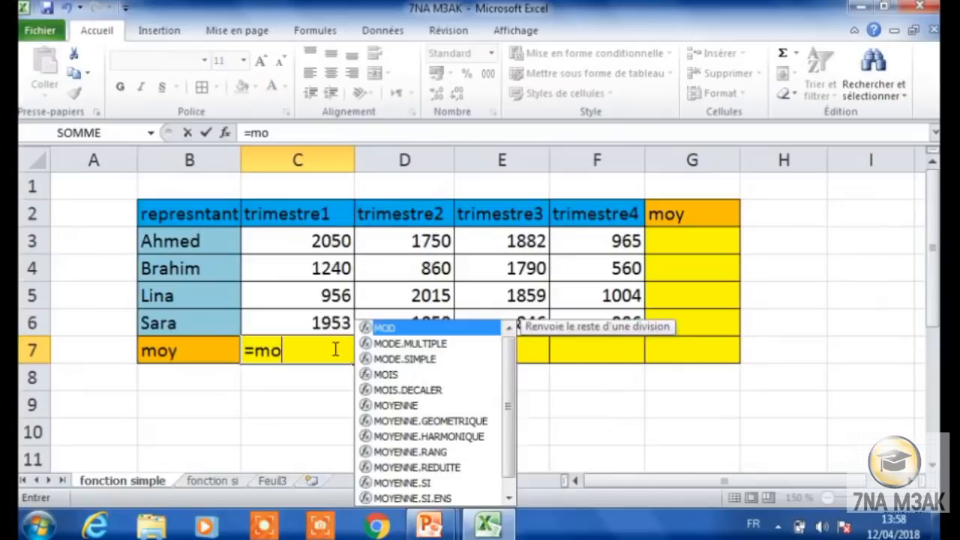
{"action": "type", "text": "y"}
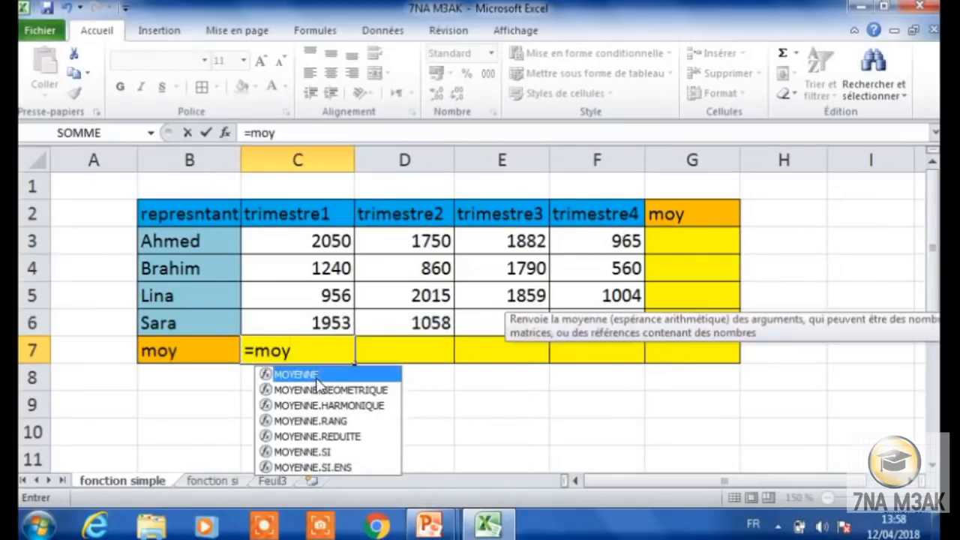
{"action": "double_click", "coordinate": [317, 375]}
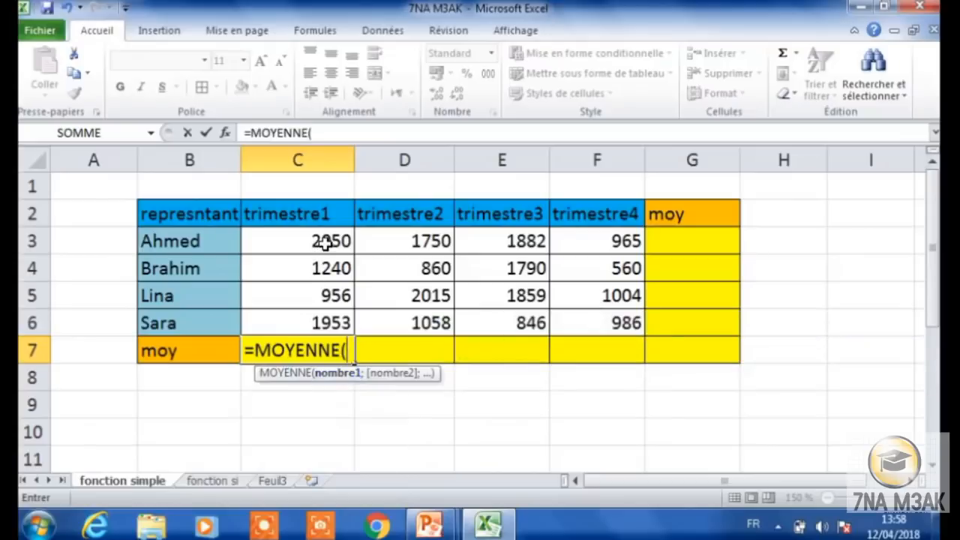
{"action": "left_click_drag", "start_coordinate": [324, 240], "coordinate": [315, 313]}
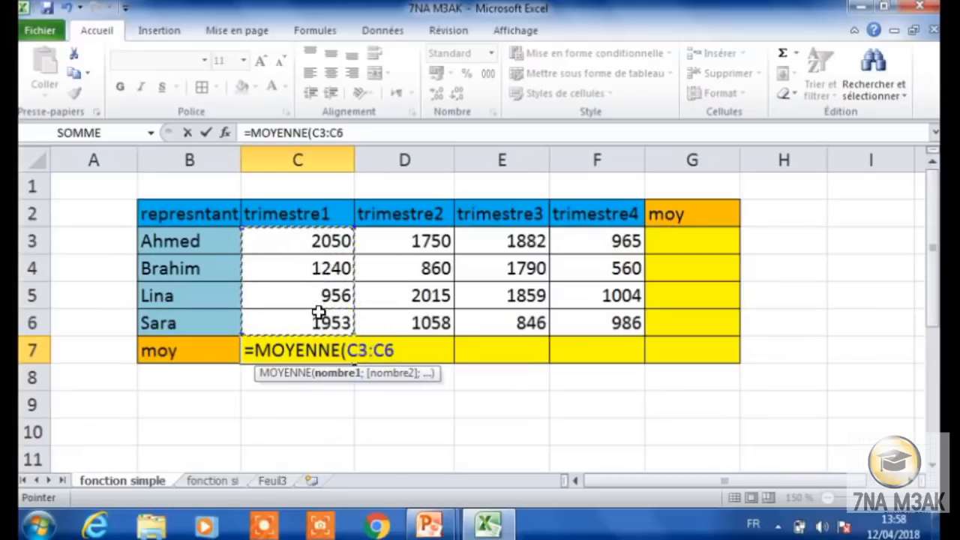
{"action": "type", "text": ")"}
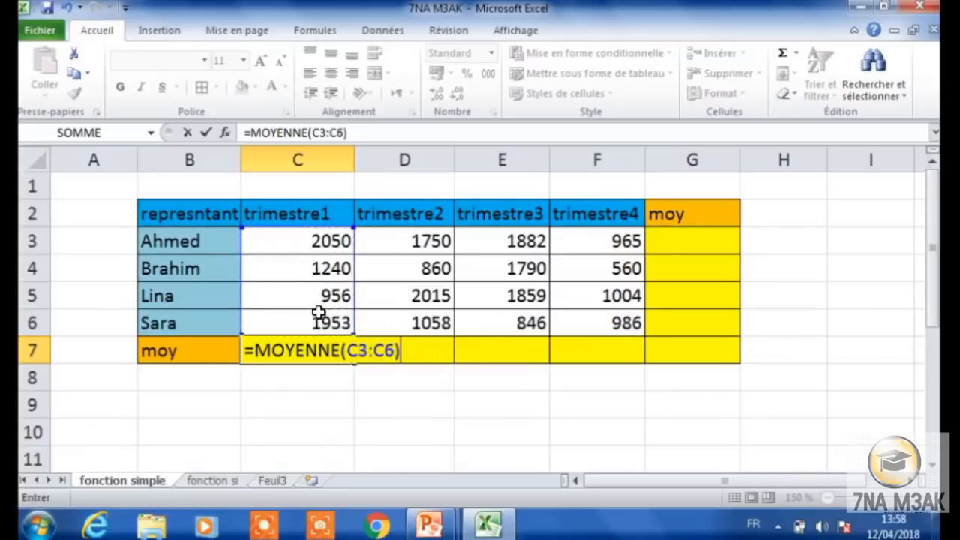
{"action": "key", "text": "Return"}
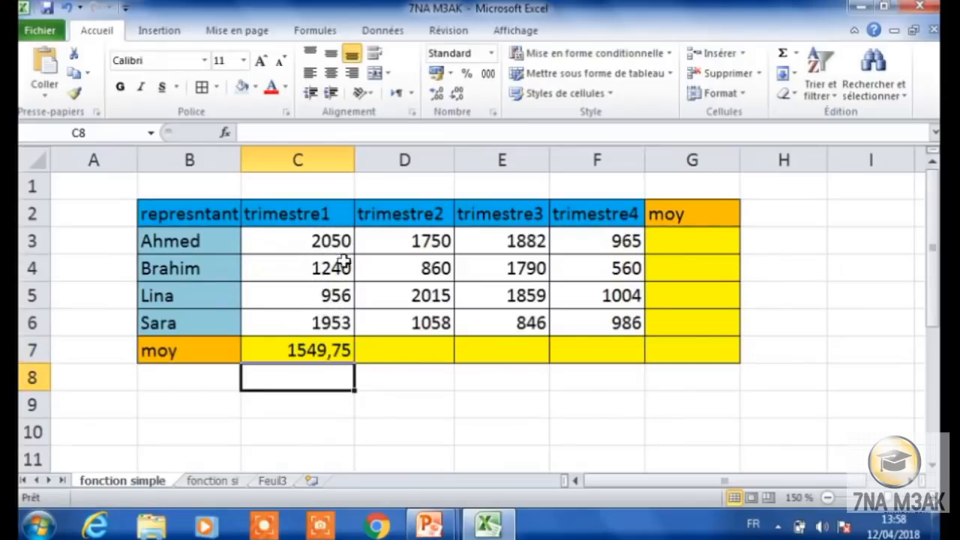
Step: Reopen the MOYENNE formula in cell C7 for editing and erase its range argument and closing parenthesis
{"action": "left_click", "coordinate": [319, 350]}
{"action": "double_click", "coordinate": [339, 350]}
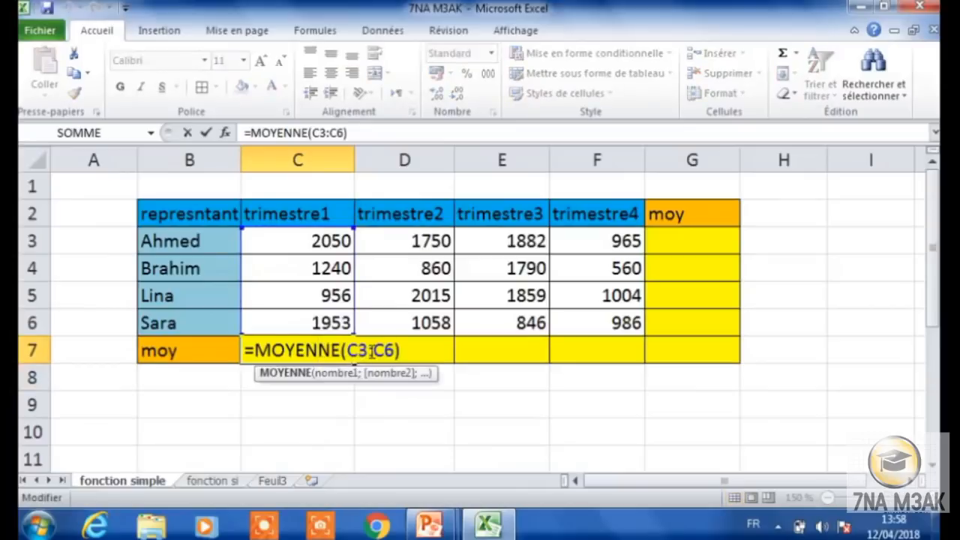
{"action": "left_click", "coordinate": [402, 350]}
{"action": "key", "text": "BackSpace"}
{"action": "key", "text": "BackSpace"}
{"action": "key", "text": "BackSpace"}
{"action": "key", "text": "BackSpace"}
{"action": "key", "text": "BackSpace"}
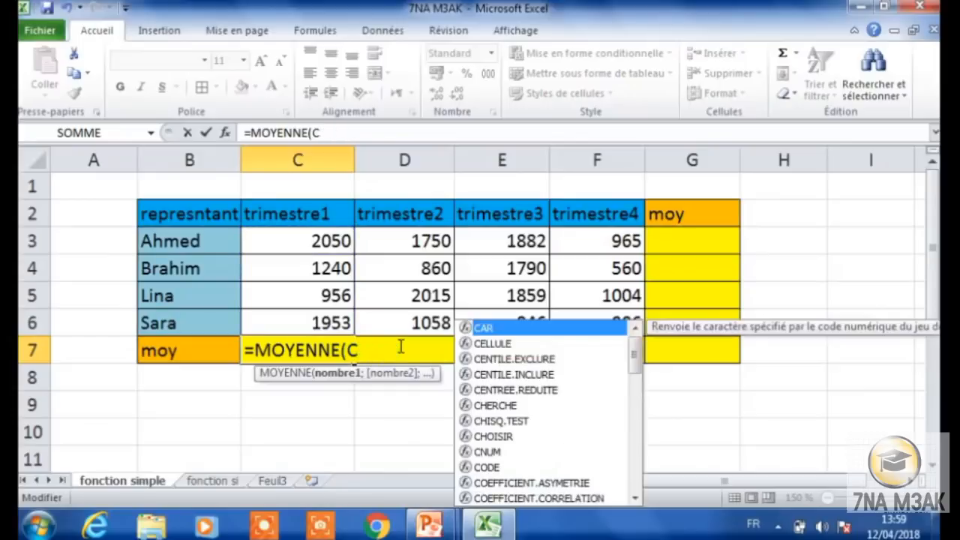
{"action": "key", "text": "BackSpace"}
Step: Complete the formula in C7 with individual cell references as =MOYENNE(C3;C4;C5;C6) and confirm it
{"action": "left_click", "coordinate": [315, 239]}
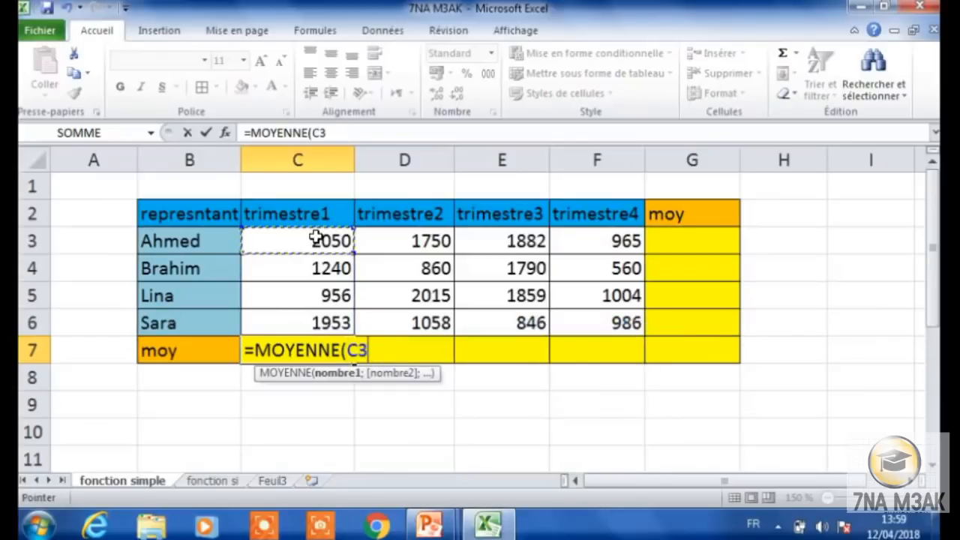
{"action": "type", "text": ";"}
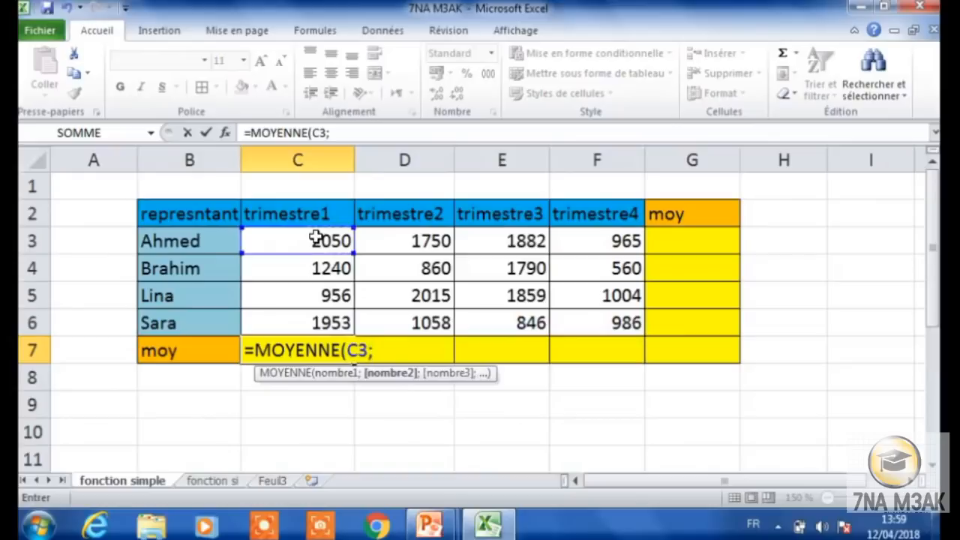
{"action": "left_click", "coordinate": [320, 267]}
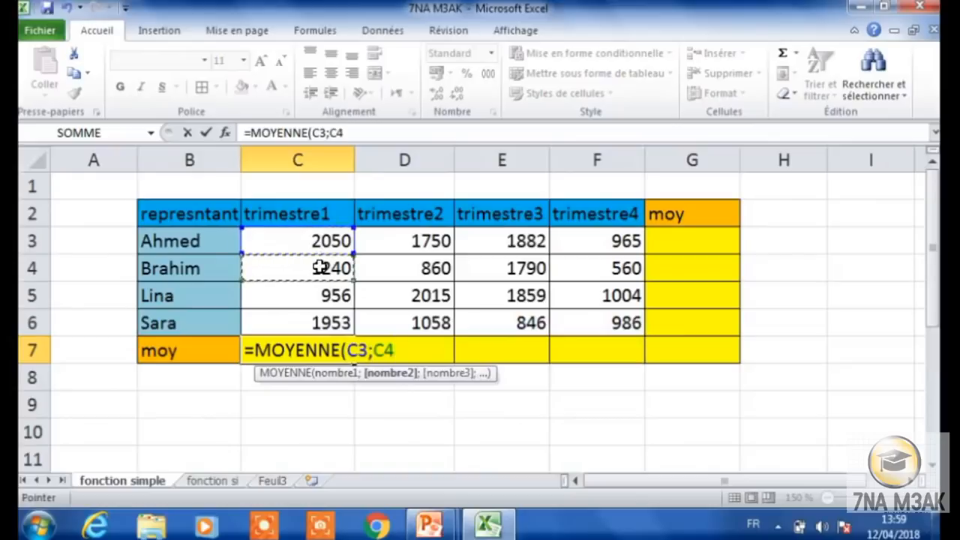
{"action": "type", "text": ";"}
{"action": "left_click", "coordinate": [327, 298]}
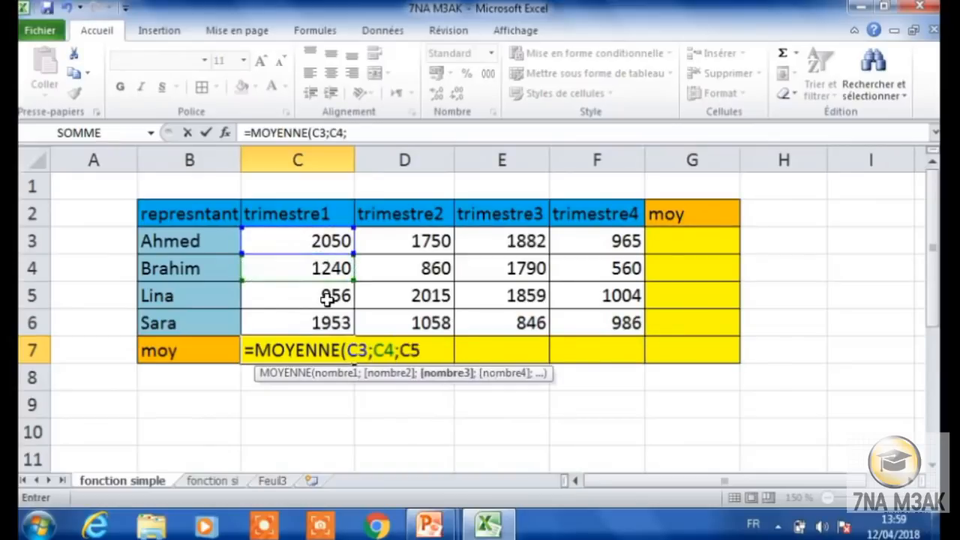
{"action": "type", "text": ";"}
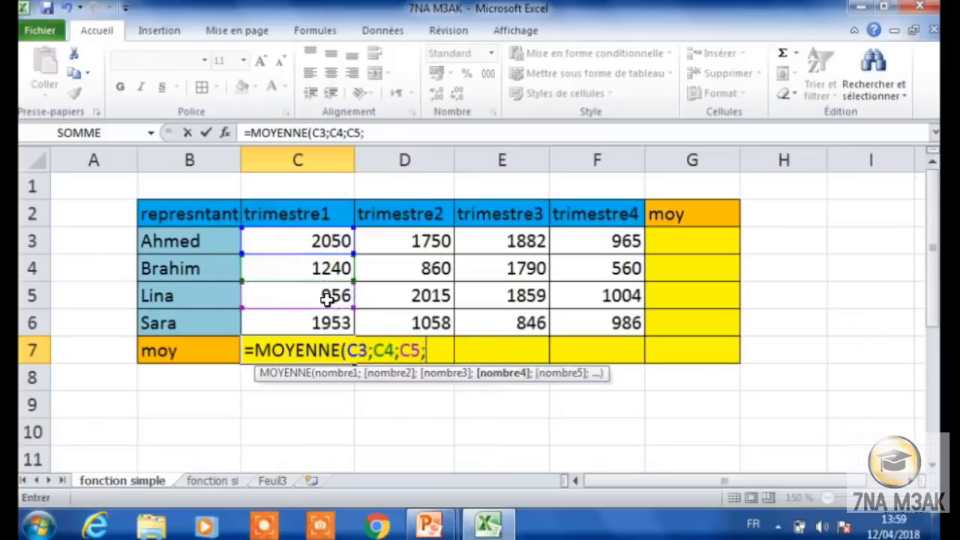
{"action": "left_click", "coordinate": [330, 318]}
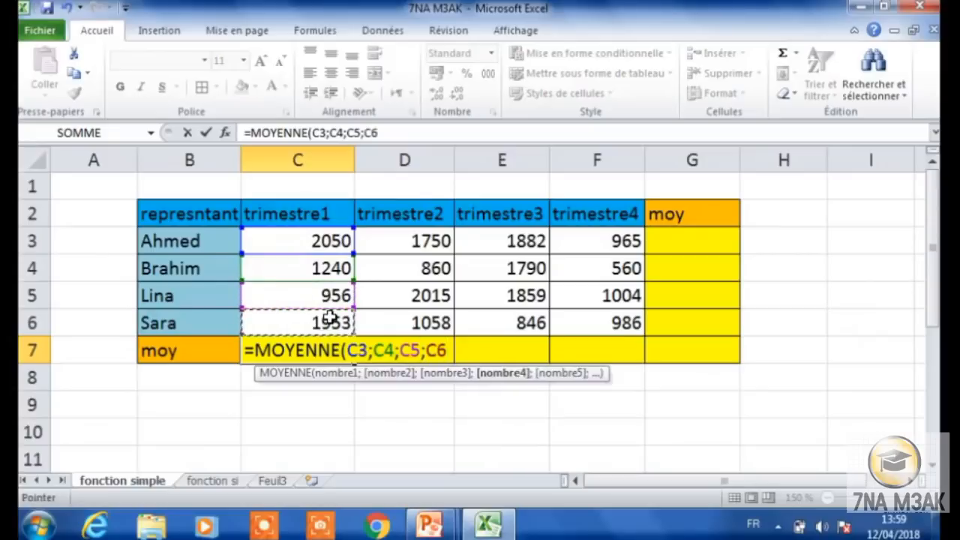
{"action": "type", "text": ")"}
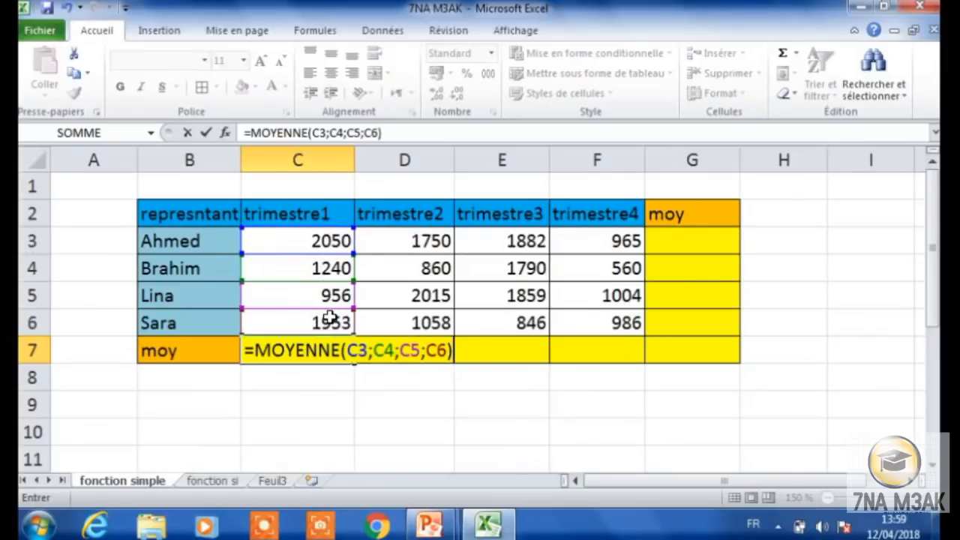
{"action": "key", "text": "Return"}
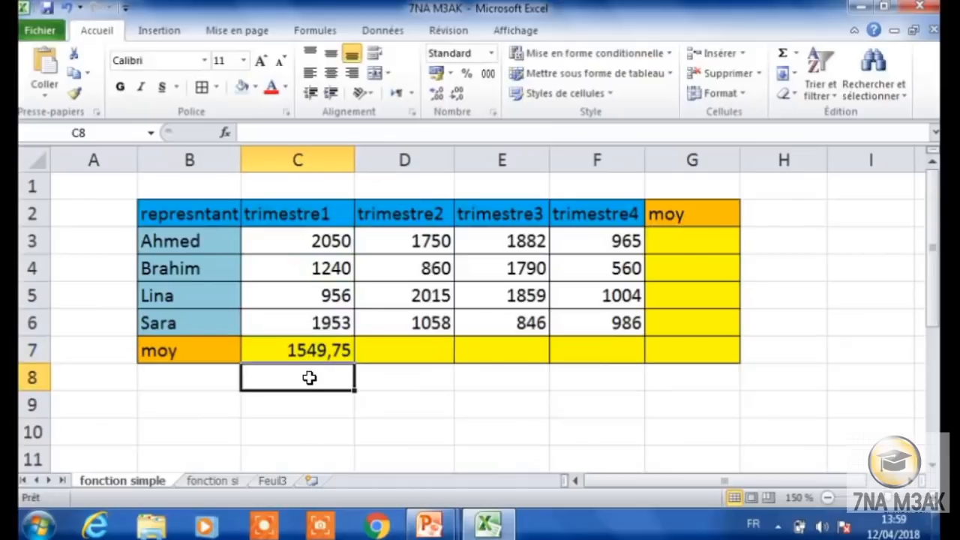
Step: Copy the MOYENNE formula from cell C7 across the moy row through cell G7
{"action": "left_click", "coordinate": [325, 347]}
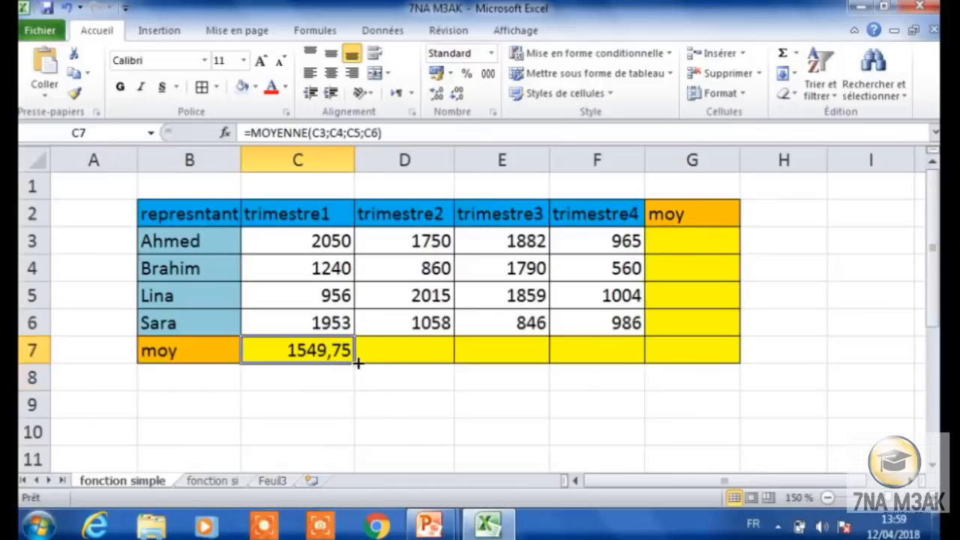
{"action": "left_click_drag", "start_coordinate": [358, 363], "coordinate": [740, 339]}
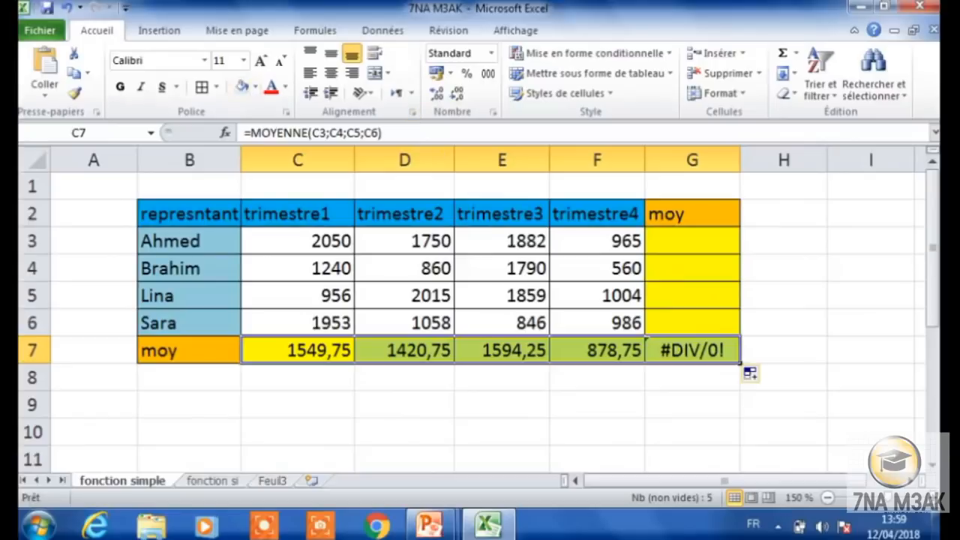
Step: Undo the fill across the moy row and both MOYENNE formula entries in cell C7
{"action": "left_click", "coordinate": [66, 9]}
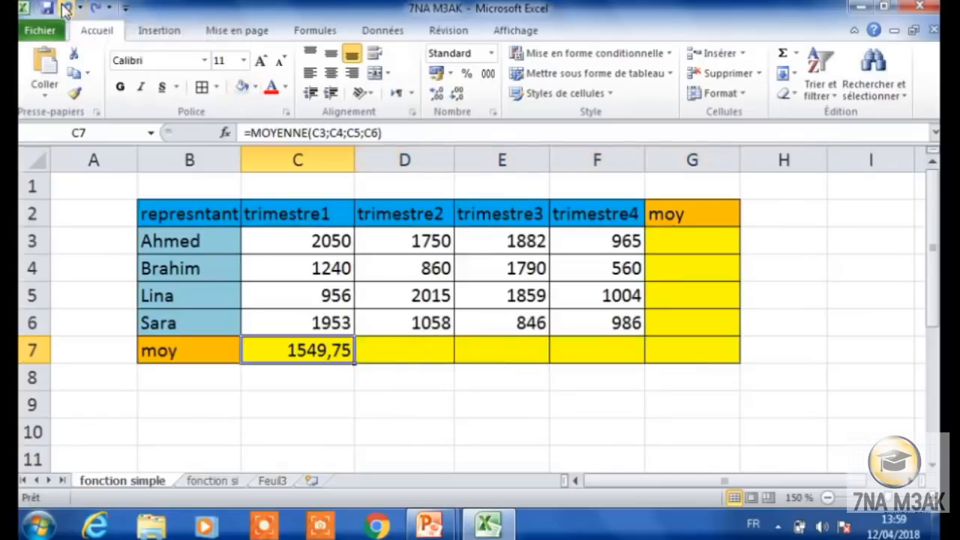
{"action": "left_click", "coordinate": [66, 9]}
{"action": "left_click", "coordinate": [66, 9]}
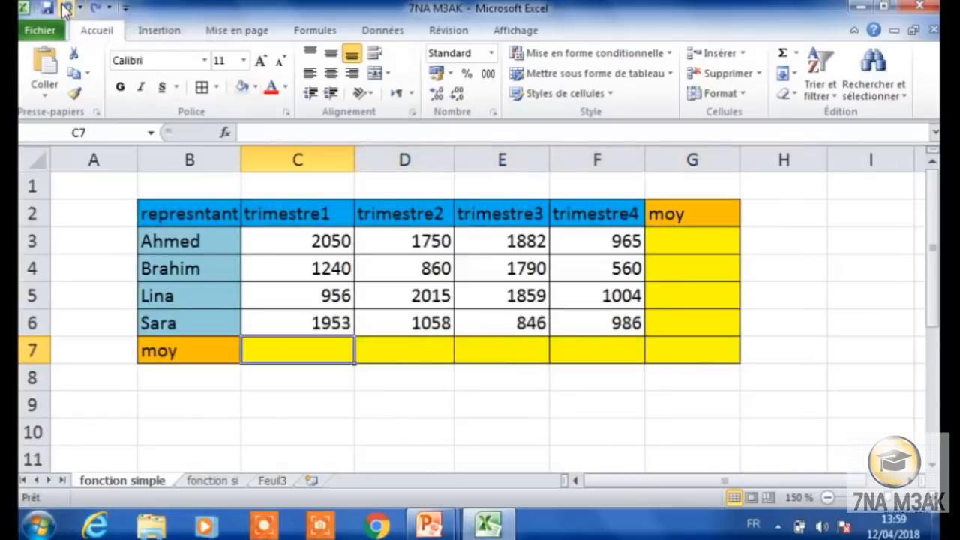
{"action": "left_click", "coordinate": [309, 241]}
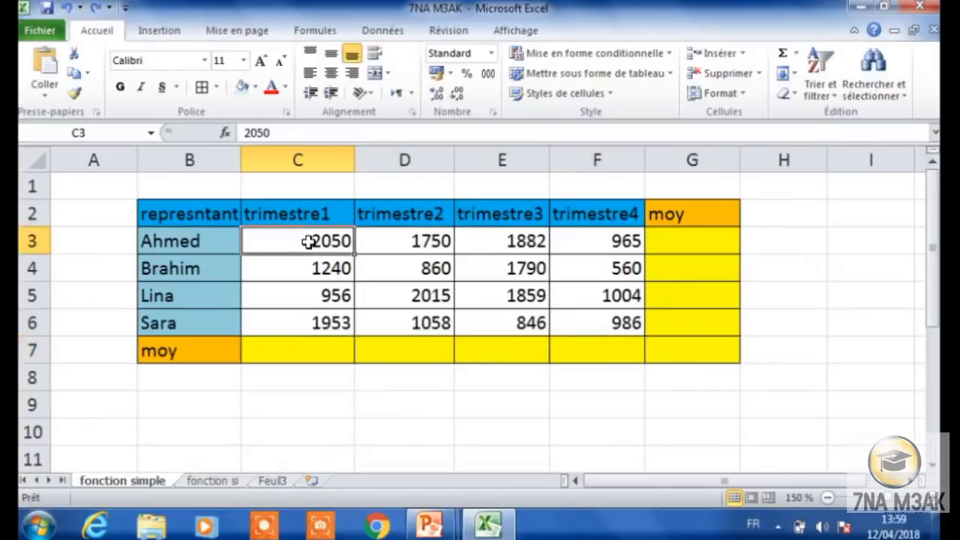
{"action": "left_click_drag", "start_coordinate": [308, 241], "coordinate": [255, 300]}
{"action": "left_click", "coordinate": [262, 285]}
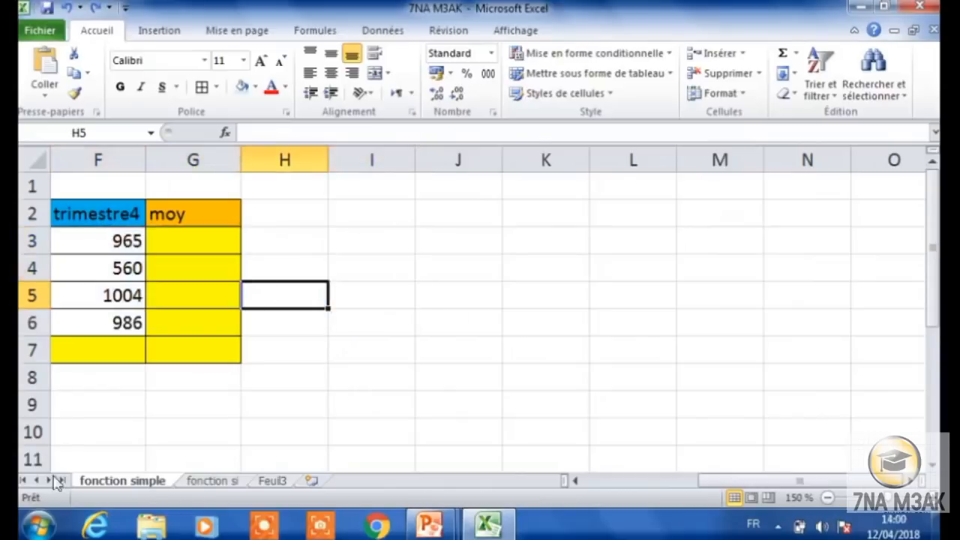
{"action": "left_click", "coordinate": [576, 481]}
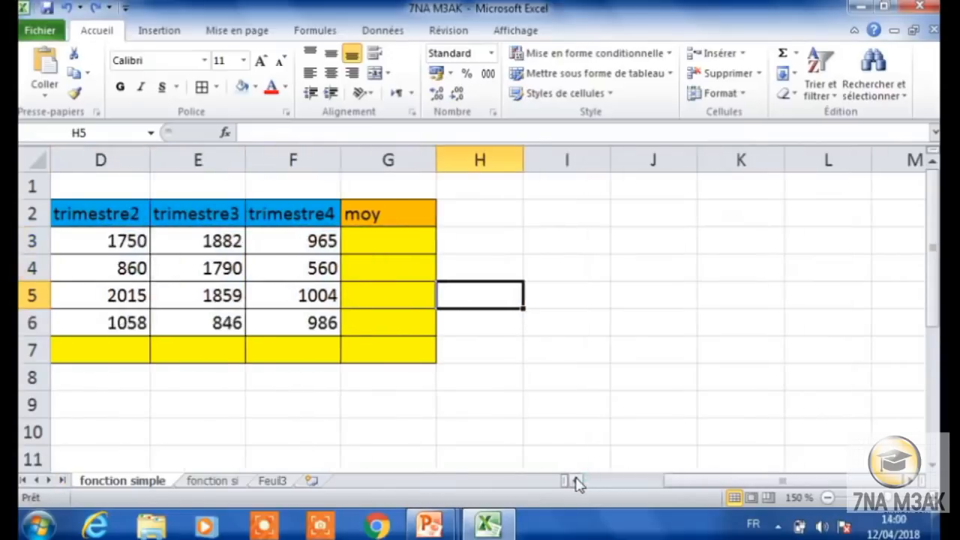
Step: Insert row and column averages for the range C3:G7 with AutoSum's Moyenne function, and undo them
{"action": "left_click", "coordinate": [313, 239]}
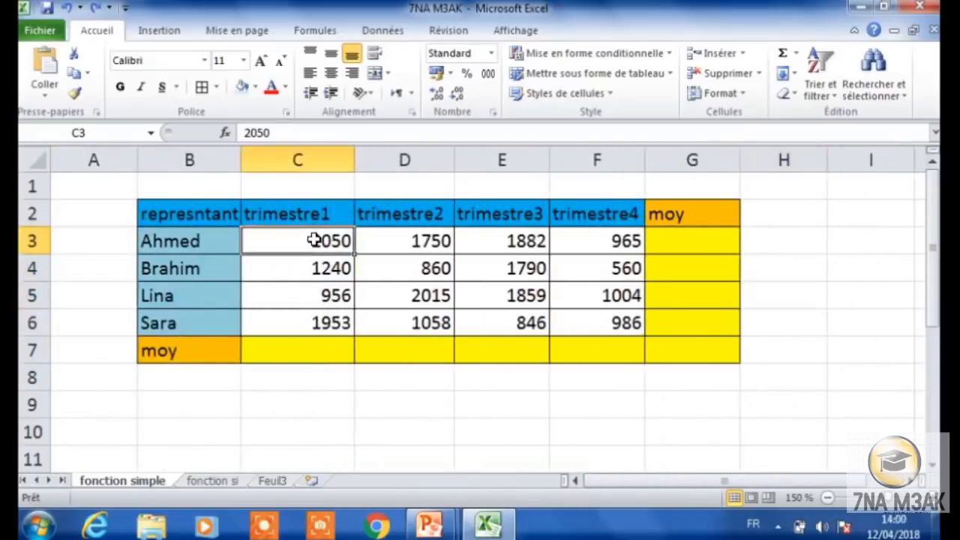
{"action": "left_click_drag", "start_coordinate": [313, 239], "coordinate": [651, 341]}
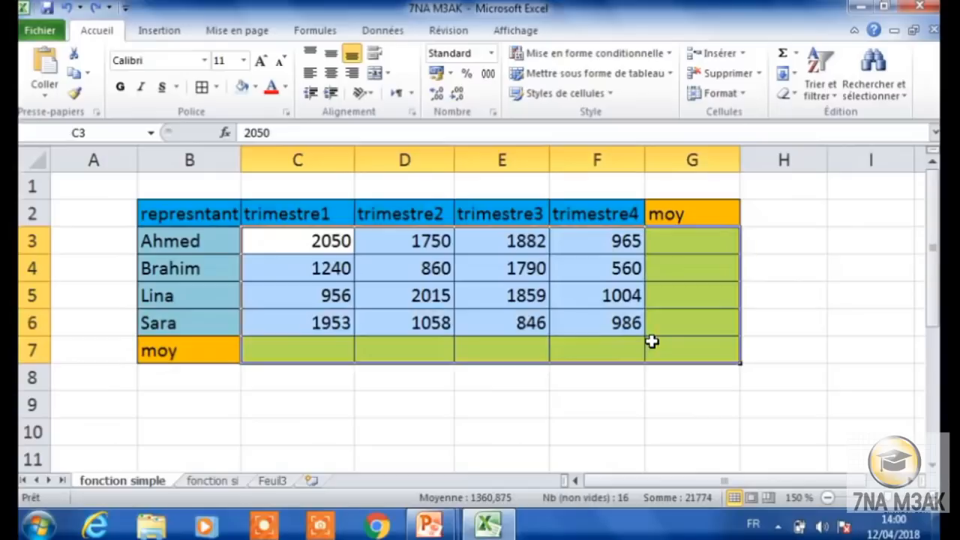
{"action": "left_click", "coordinate": [798, 54]}
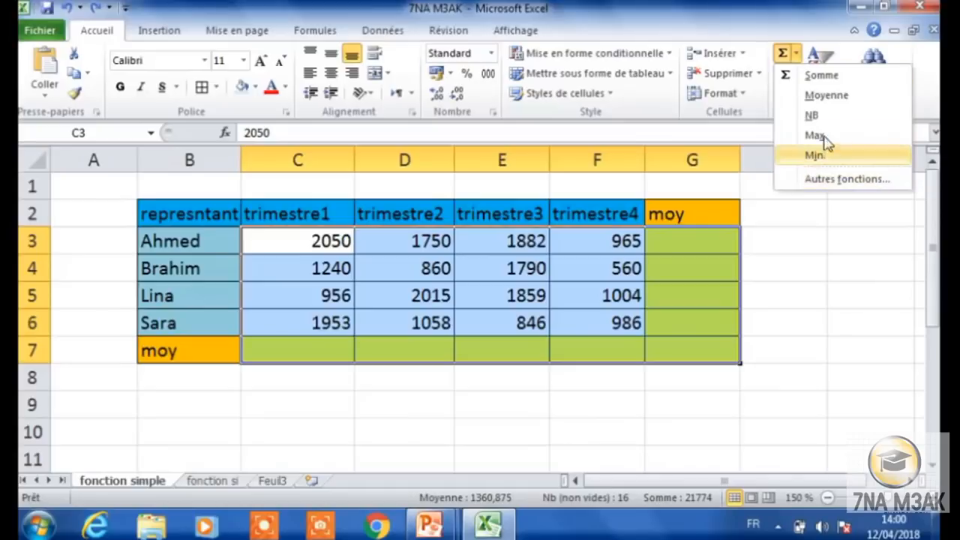
{"action": "left_click", "coordinate": [862, 96]}
{"action": "left_click", "coordinate": [753, 357]}
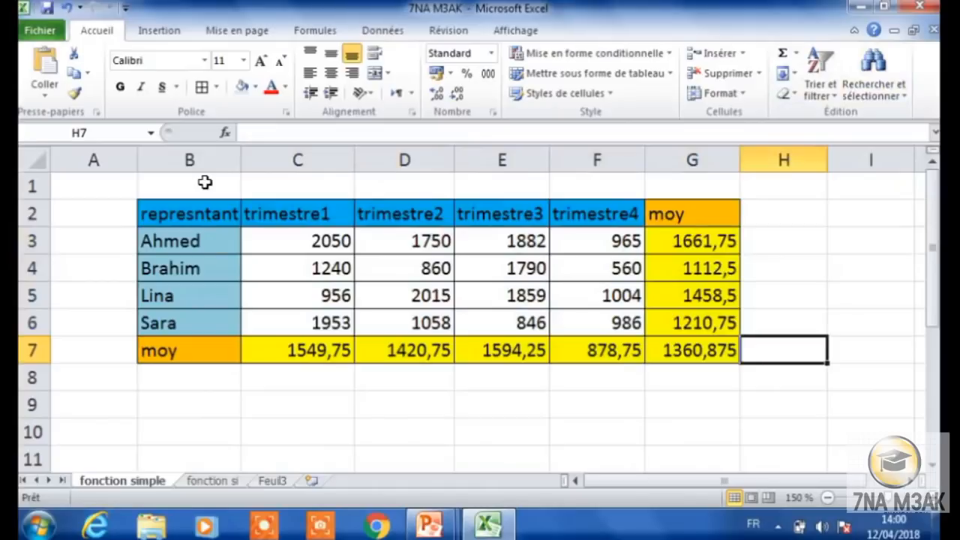
{"action": "left_click", "coordinate": [47, 7]}
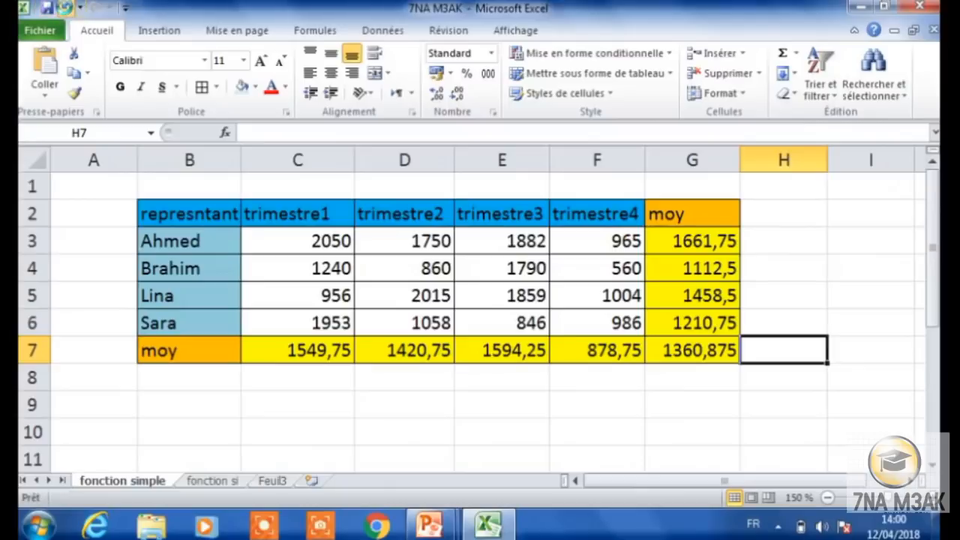
{"action": "left_click", "coordinate": [66, 8]}
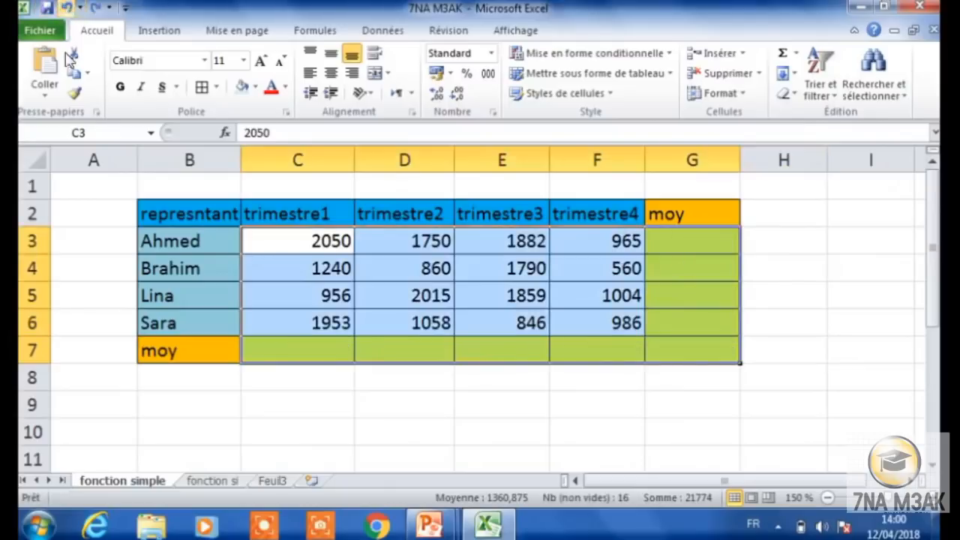
Step: Change both moy labels of the table, in cells B7 and G2, to min
{"action": "left_click", "coordinate": [184, 343]}
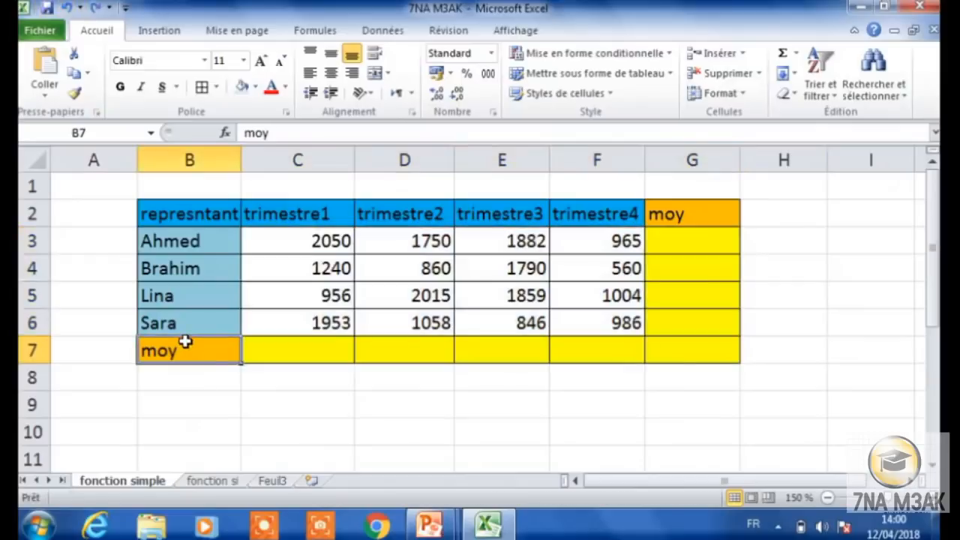
{"action": "type", "text": "mo"}
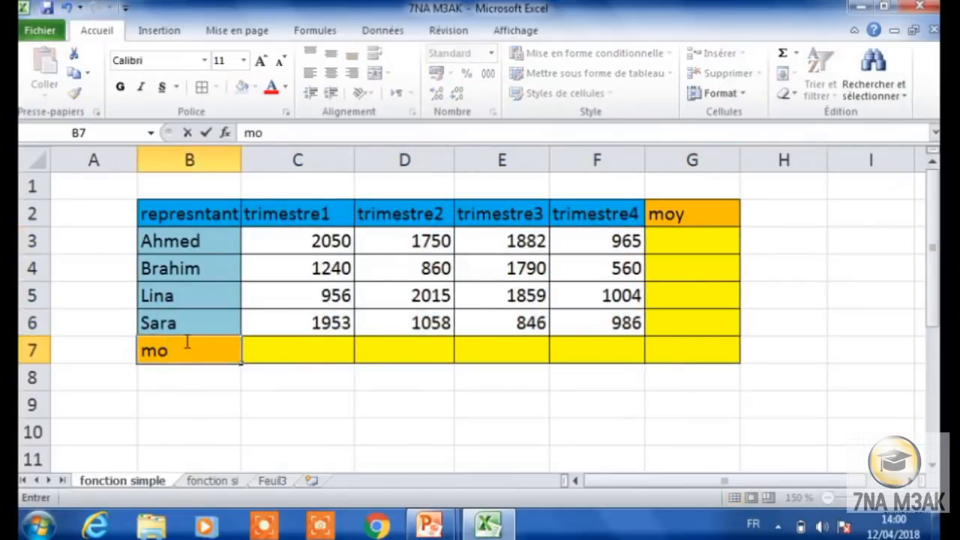
{"action": "key", "text": "BackSpace"}
{"action": "type", "text": "in"}
{"action": "left_click", "coordinate": [675, 215]}
{"action": "type", "text": "mio"}
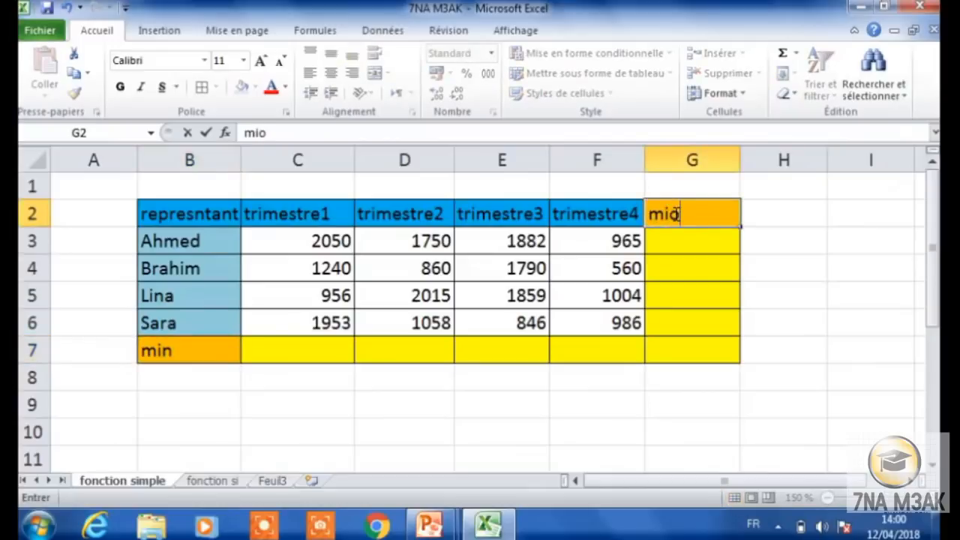
{"action": "key", "text": "BackSpace"}
{"action": "type", "text": "n"}
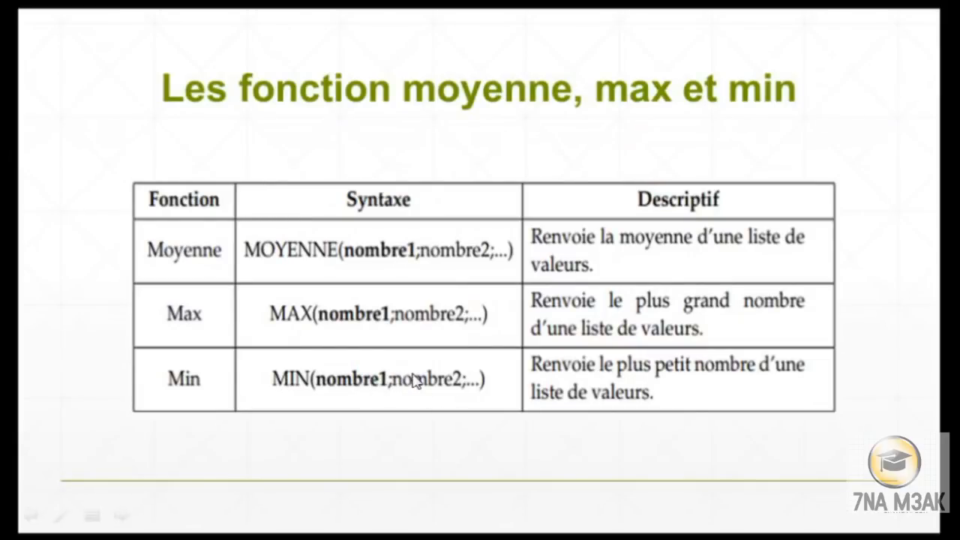
Step: Return to the Excel workbook and enter the formula =MIN(C3:C6) in cell C7
{"action": "key", "text": "alt+Tab"}
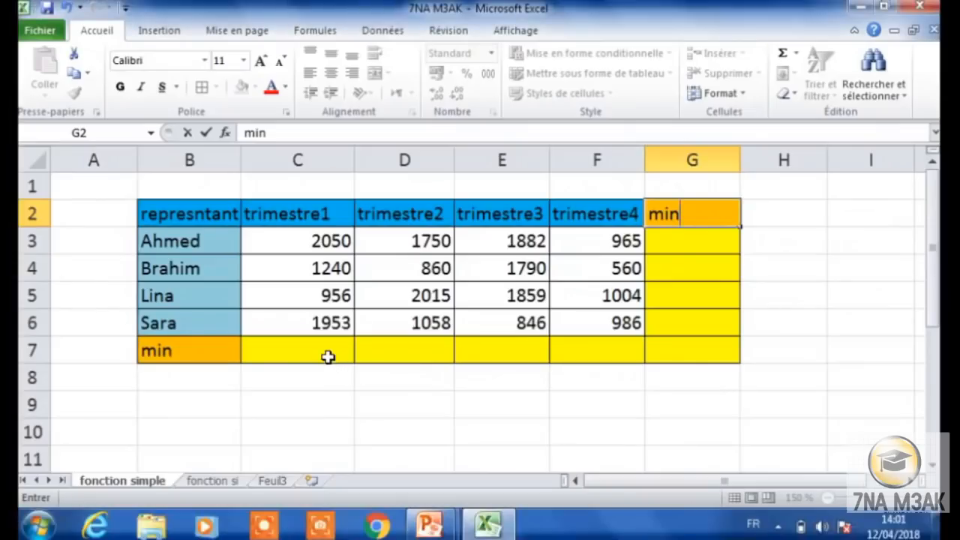
{"action": "left_click", "coordinate": [326, 355]}
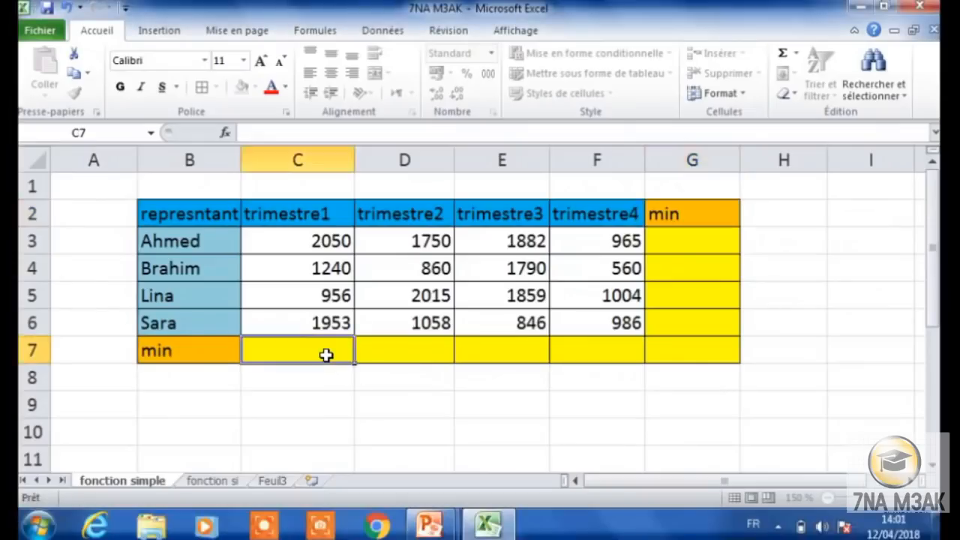
{"action": "type", "text": "="}
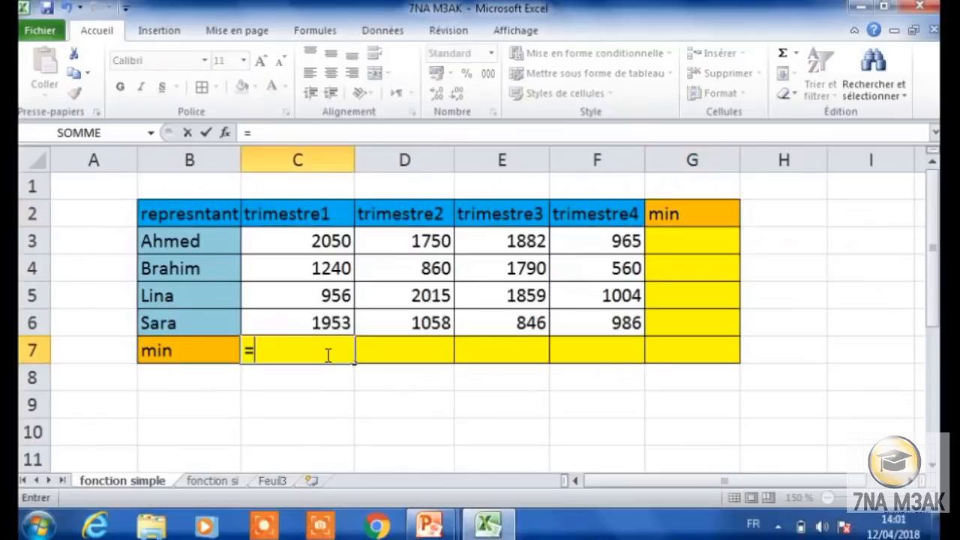
{"action": "type", "text": "mi"}
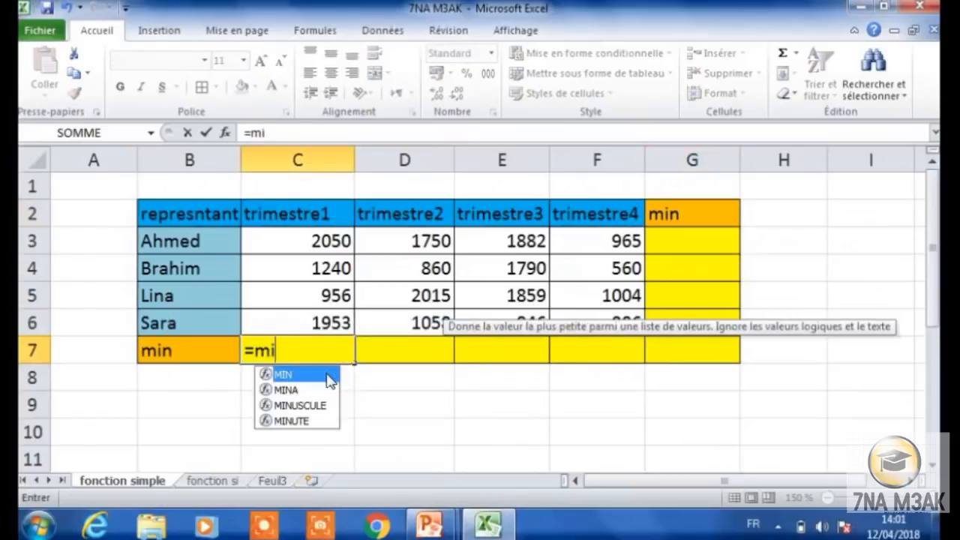
{"action": "double_click", "coordinate": [330, 380]}
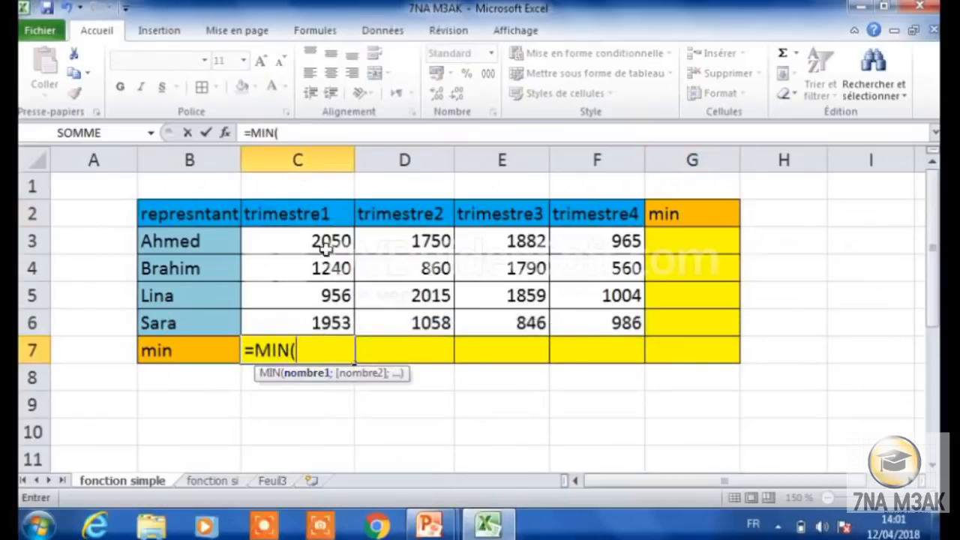
{"action": "left_click_drag", "start_coordinate": [324, 241], "coordinate": [291, 323]}
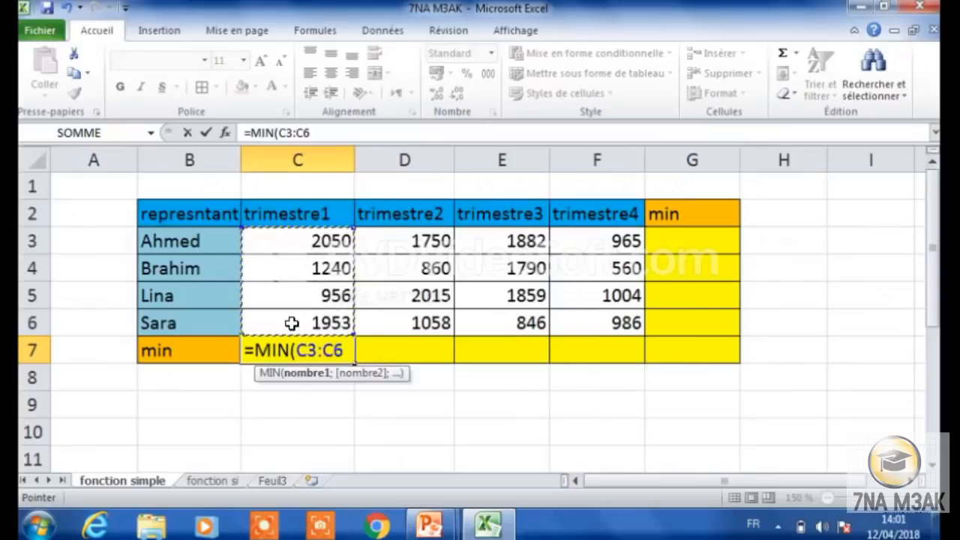
{"action": "type", "text": ")"}
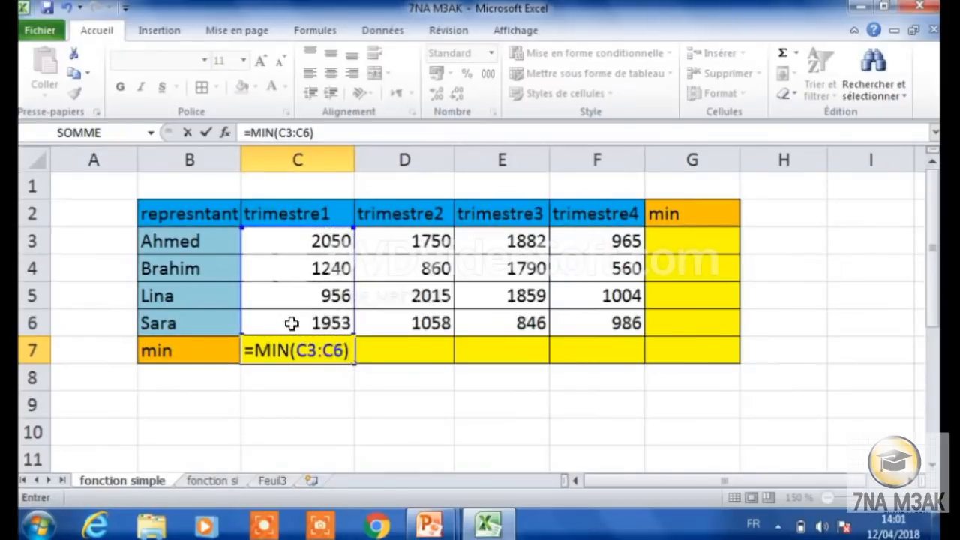
{"action": "key", "text": "Return"}
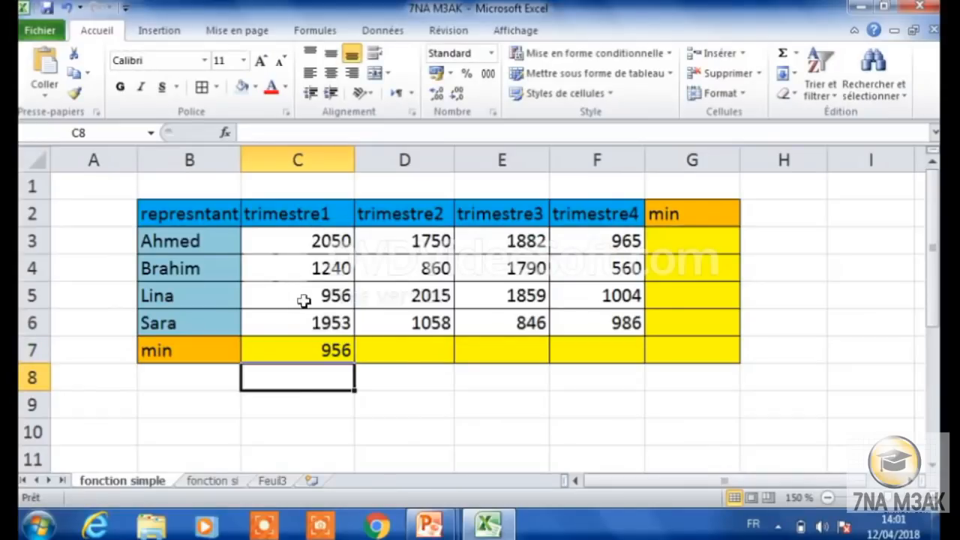
Step: Undo the MIN formula in C7 and insert row and column minimums for the range C3:G7 with AutoSum's Min function
{"action": "left_click", "coordinate": [66, 9]}
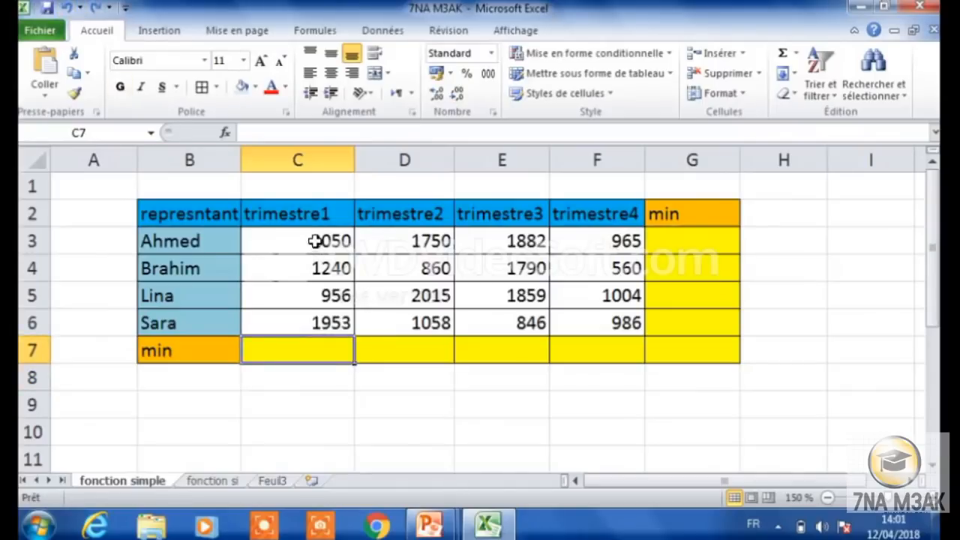
{"action": "left_click_drag", "start_coordinate": [314, 242], "coordinate": [515, 353]}
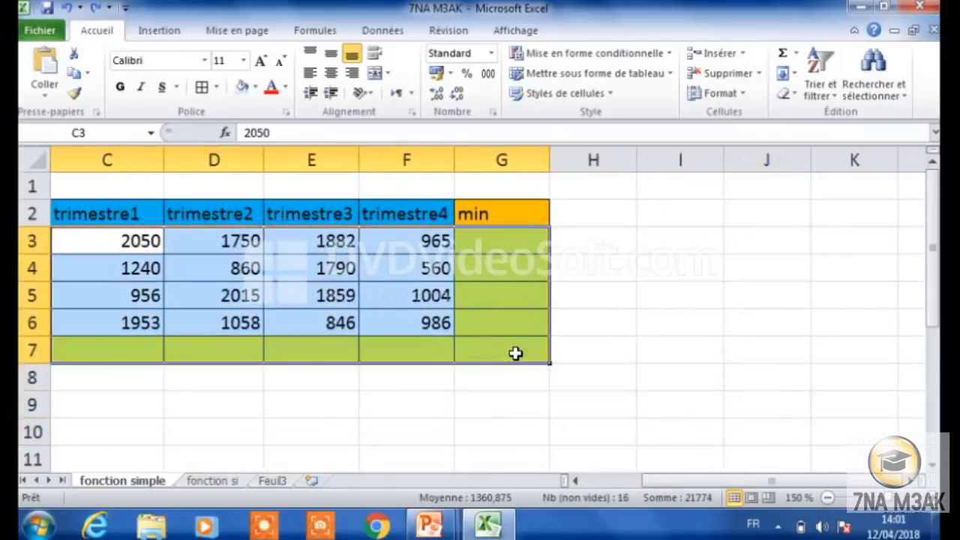
{"action": "left_click", "coordinate": [796, 53]}
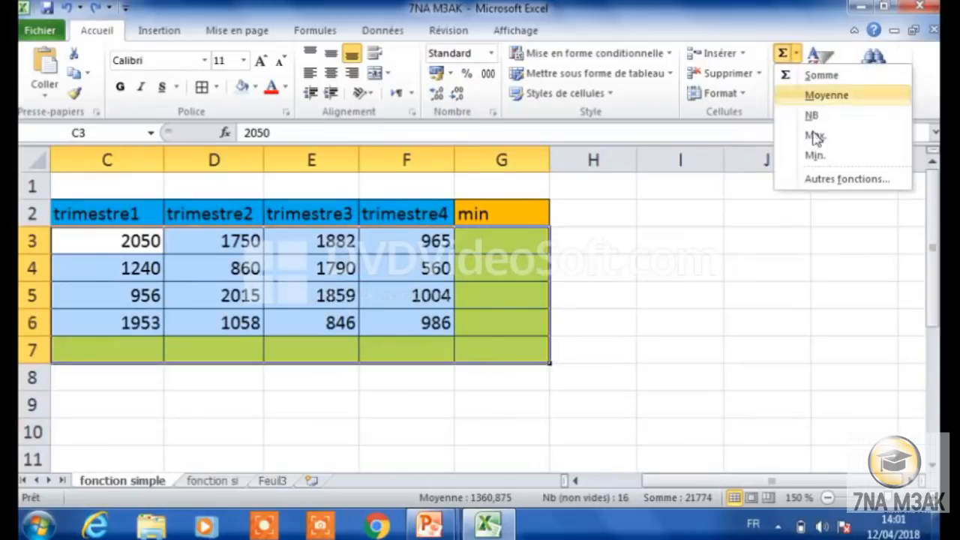
{"action": "left_click", "coordinate": [817, 156]}
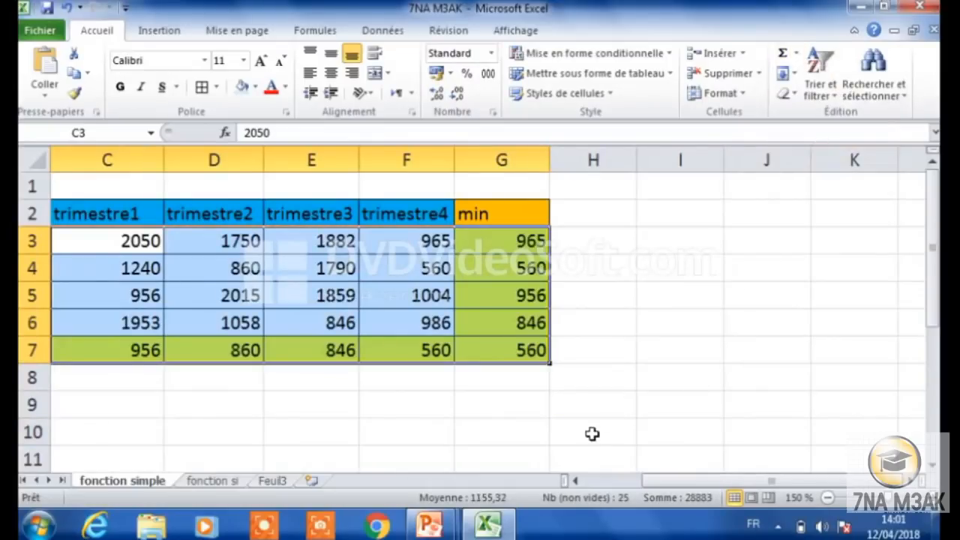
{"action": "left_click", "coordinate": [576, 480]}
{"action": "left_click", "coordinate": [575, 481]}
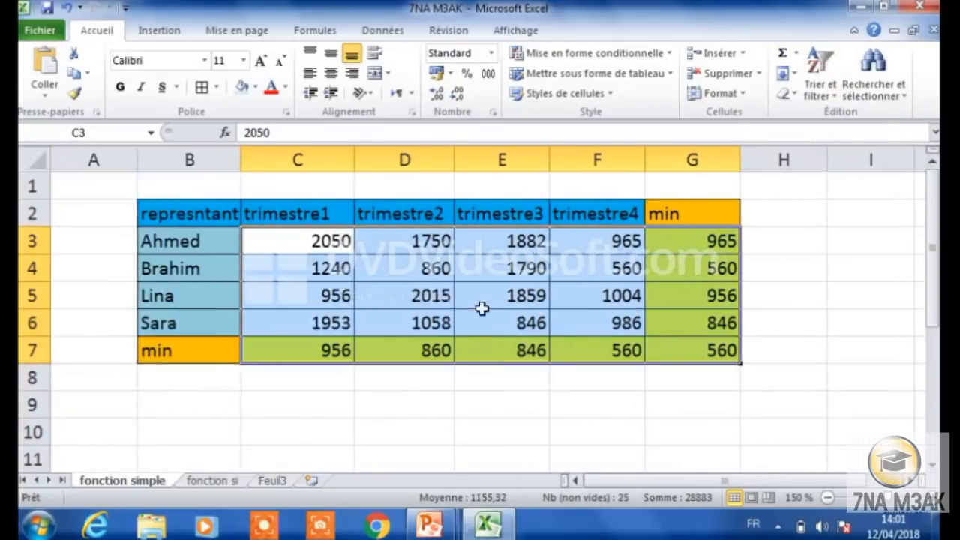
{"action": "left_click", "coordinate": [504, 406]}
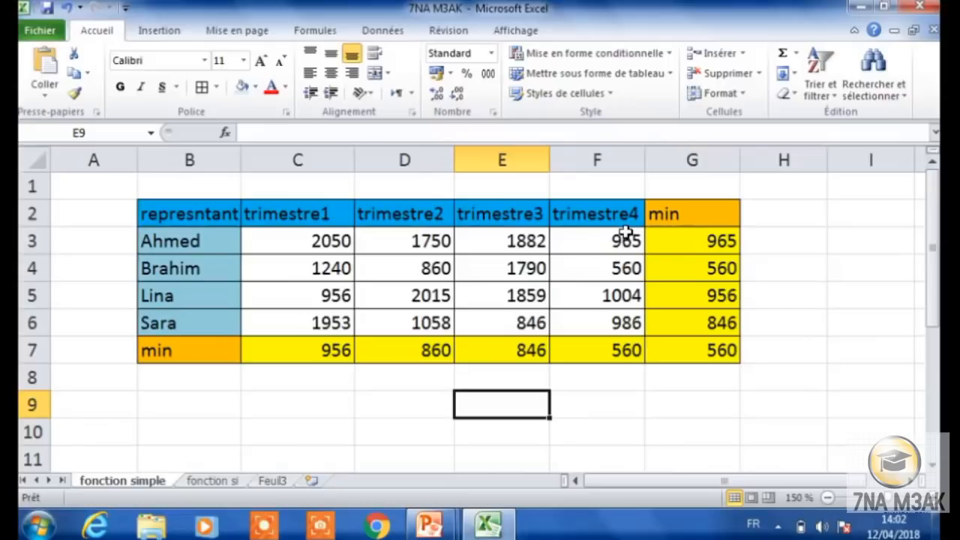
Step: Undo the AutoSum minimums and check the MAX syntax on the PowerPoint slide before returning to Excel
{"action": "key", "text": "alt+Tab"}
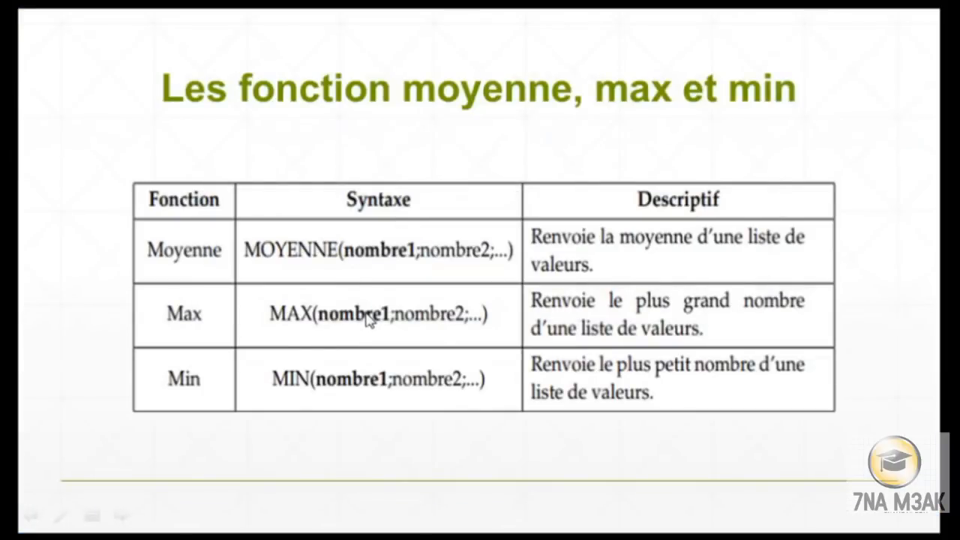
{"action": "key", "text": "alt+Tab"}
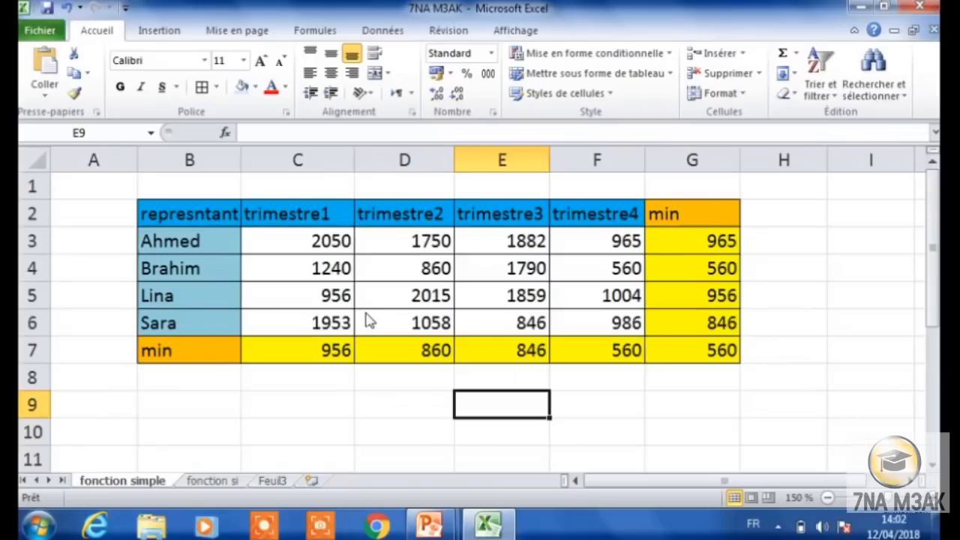
{"action": "left_click", "coordinate": [67, 8]}
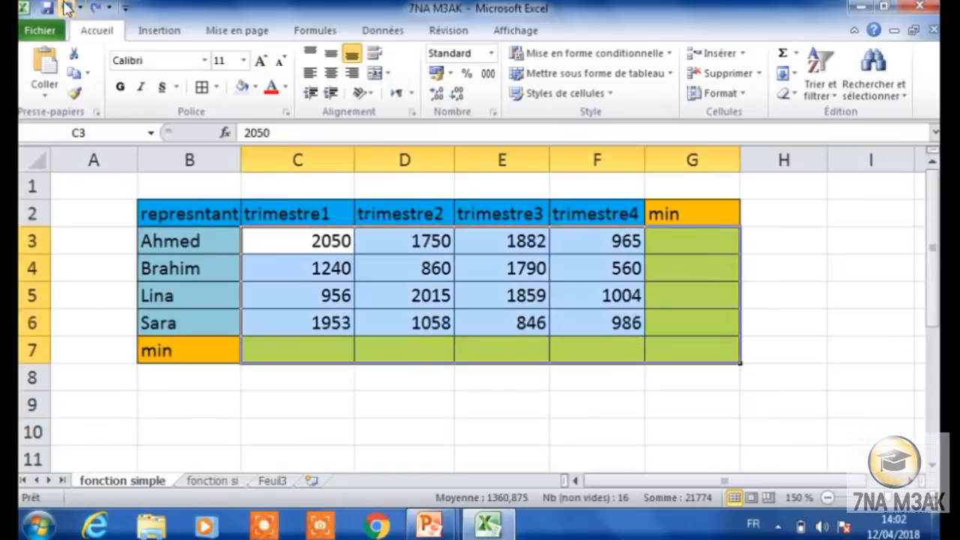
{"action": "key", "text": "alt+Tab"}
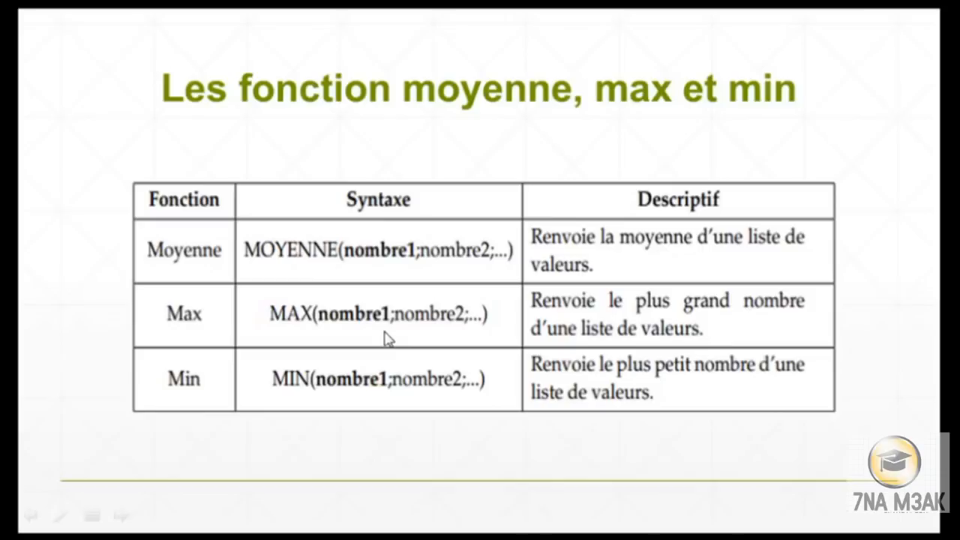
{"action": "key", "text": "alt+Tab"}
Step: Enter the formula =MAX(C3:C6) in cell C7 to get the first quarter's maximum
{"action": "left_click", "coordinate": [322, 356]}
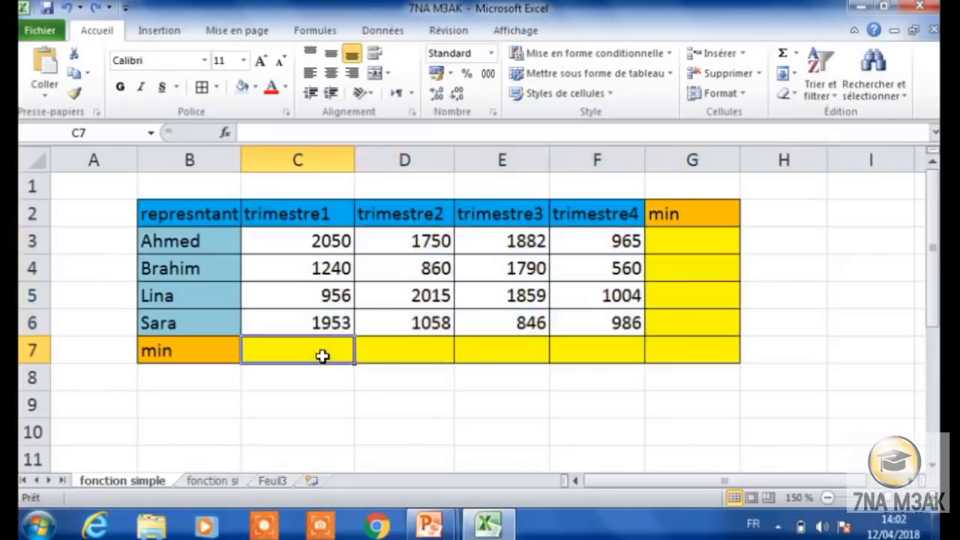
{"action": "type", "text": "="}
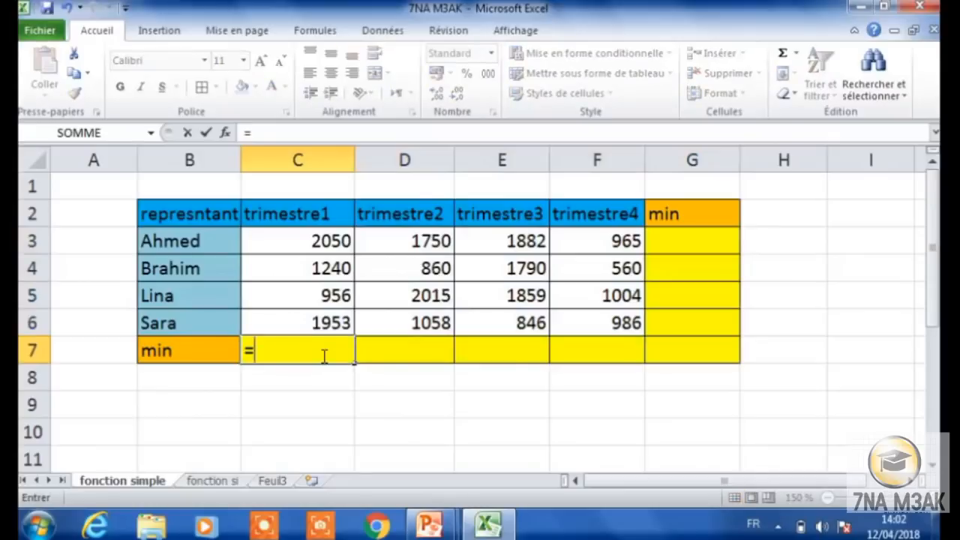
{"action": "type", "text": "max"}
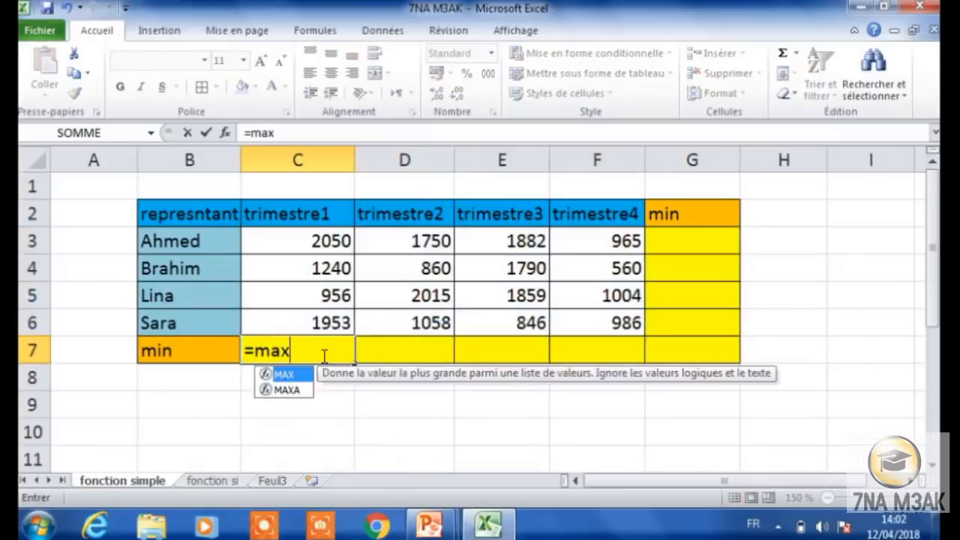
{"action": "double_click", "coordinate": [303, 375]}
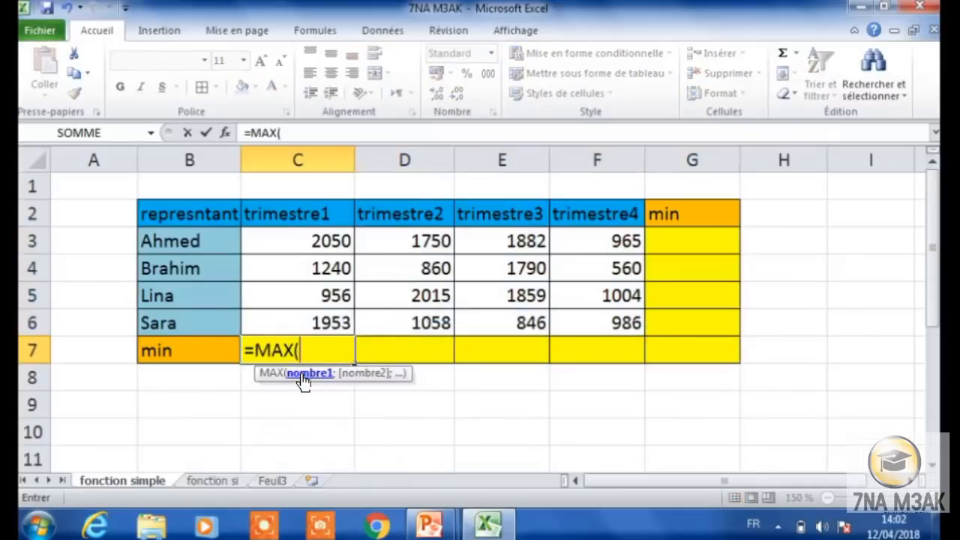
{"action": "left_click", "coordinate": [339, 248]}
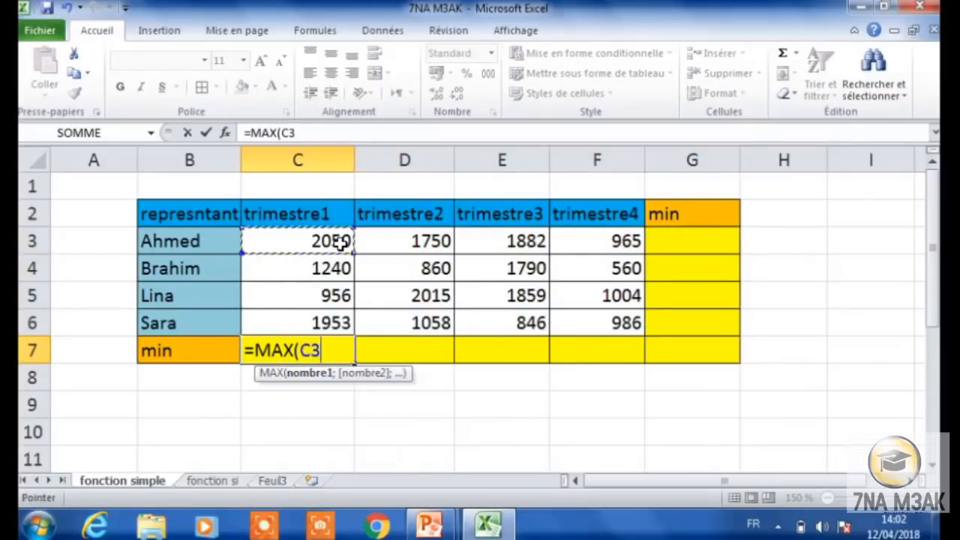
{"action": "left_click_drag", "start_coordinate": [339, 247], "coordinate": [329, 312]}
{"action": "type", "text": ")"}
{"action": "key", "text": "Return"}
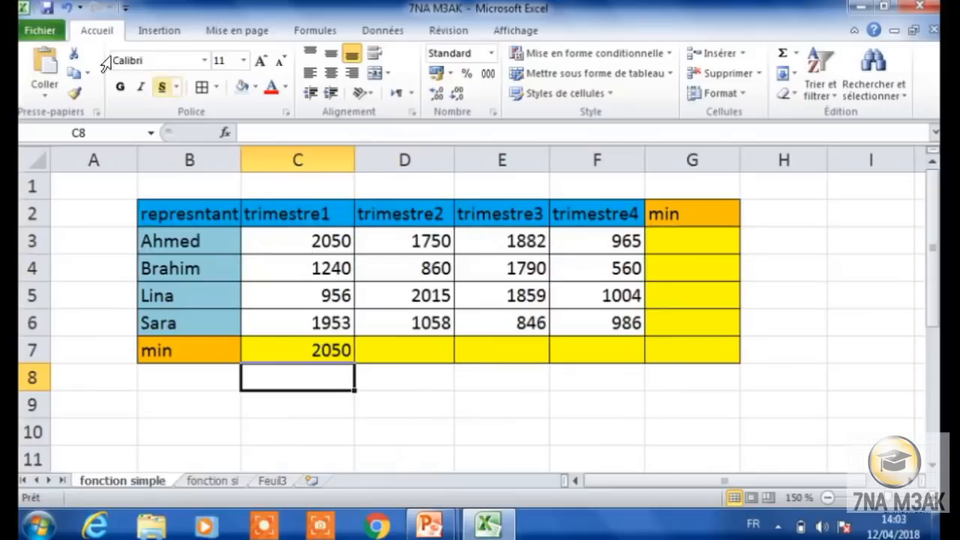
Step: Undo the MAX formula in C7 and insert row and column maximums for the range C3:G7 with AutoSum's Max function
{"action": "left_click", "coordinate": [68, 7]}
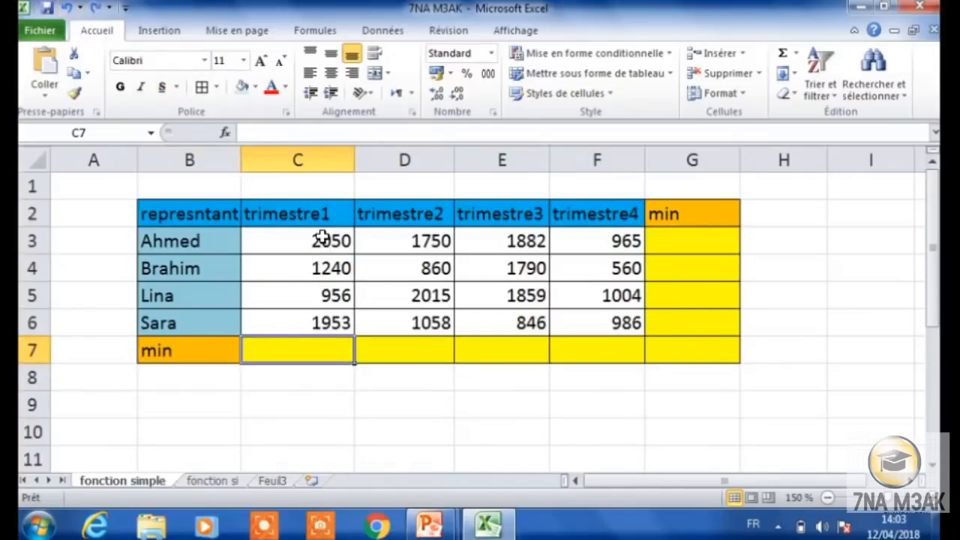
{"action": "left_click_drag", "start_coordinate": [321, 237], "coordinate": [656, 334]}
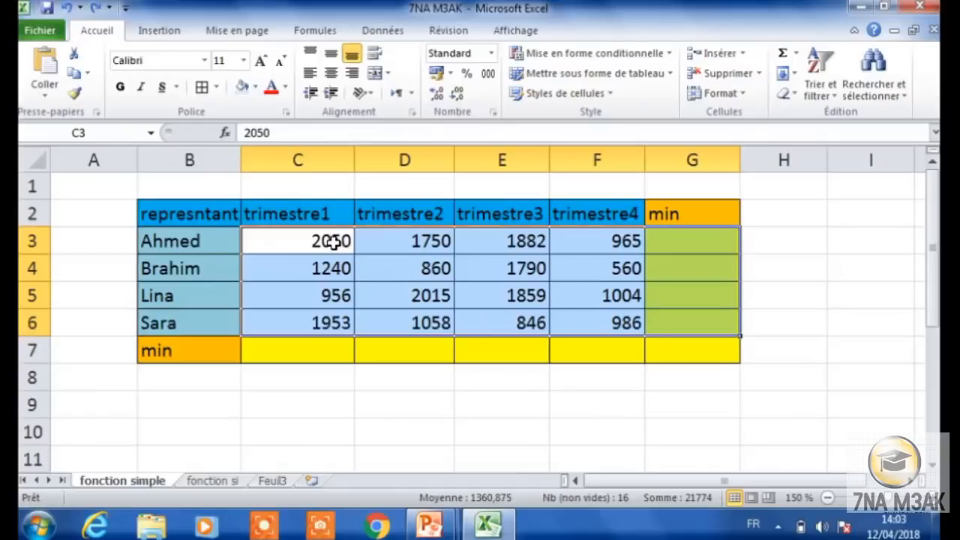
{"action": "left_click_drag", "start_coordinate": [333, 241], "coordinate": [453, 349]}
{"action": "left_click_drag", "start_coordinate": [688, 145], "coordinate": [670, 345]}
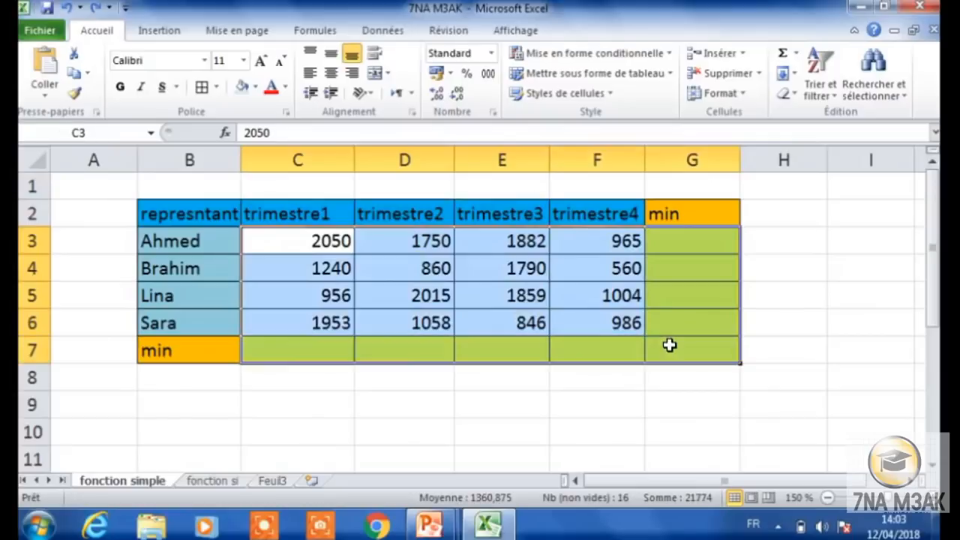
{"action": "left_click", "coordinate": [796, 54]}
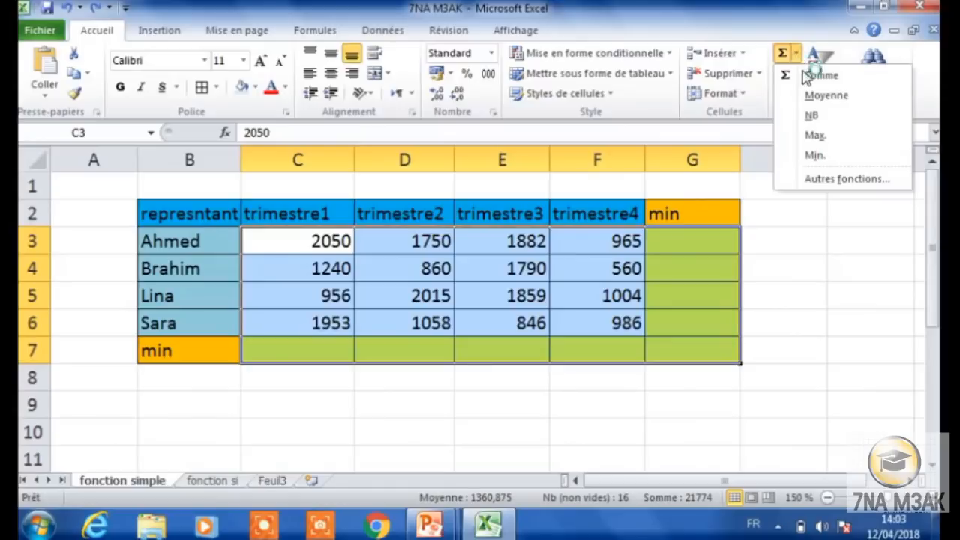
{"action": "left_click", "coordinate": [820, 138]}
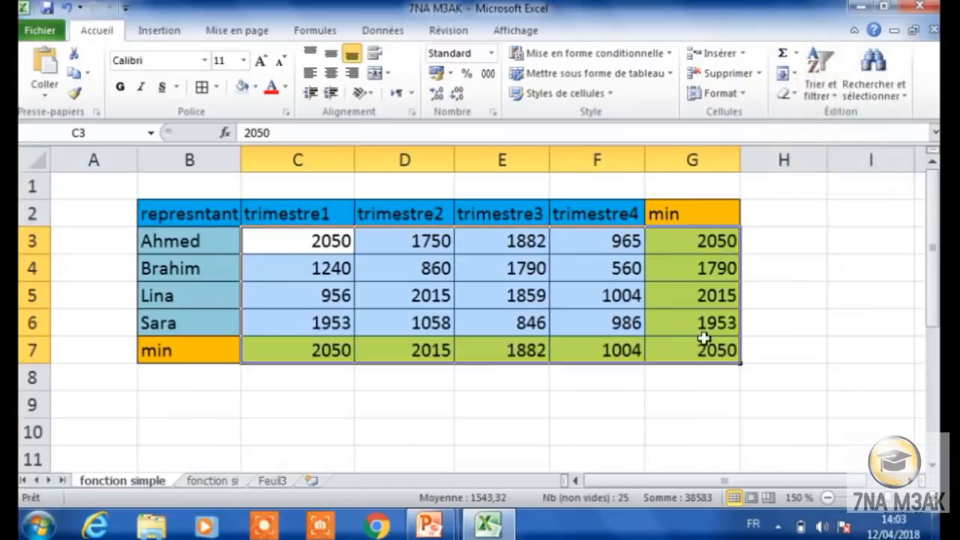
{"action": "left_click", "coordinate": [681, 375]}
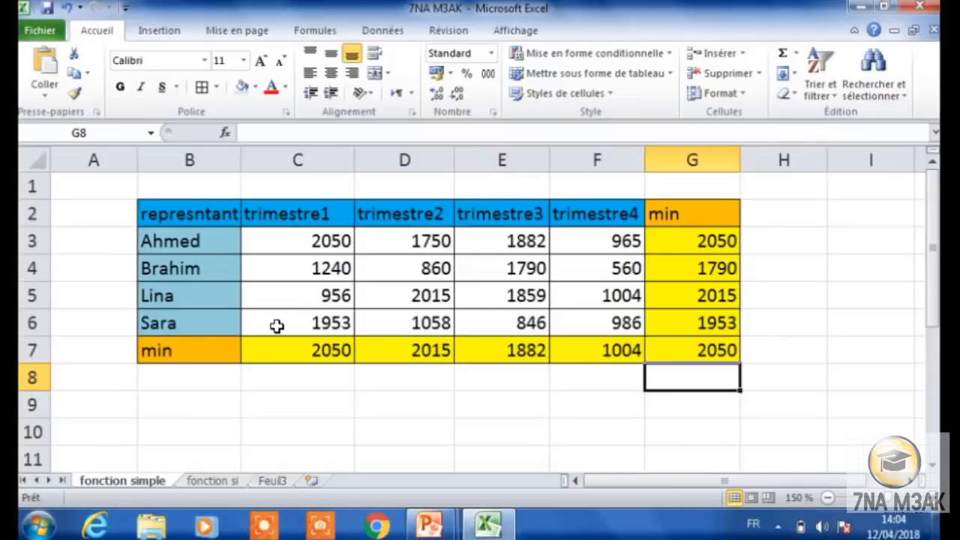
Step: Switch to the PowerPoint slideshow, advance to the nested functions slide to read it, and return to the Excel workbook
{"action": "key", "text": "alt+Tab"}
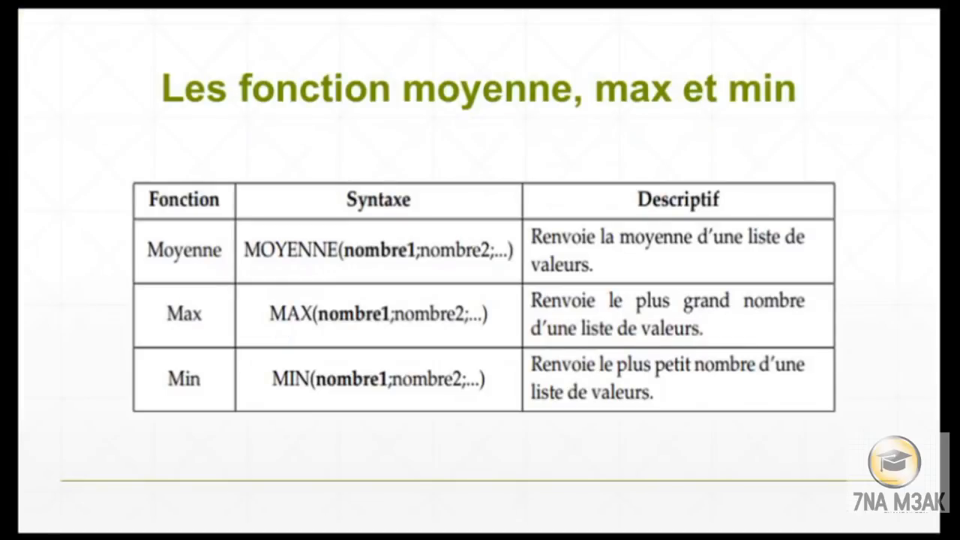
{"action": "key", "text": "Right"}
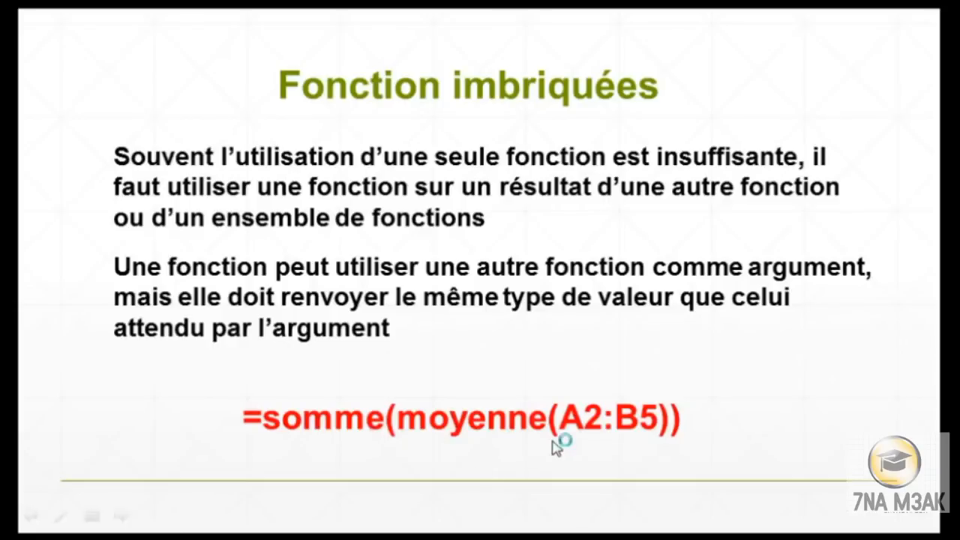
{"action": "key", "text": "alt+Tab"}
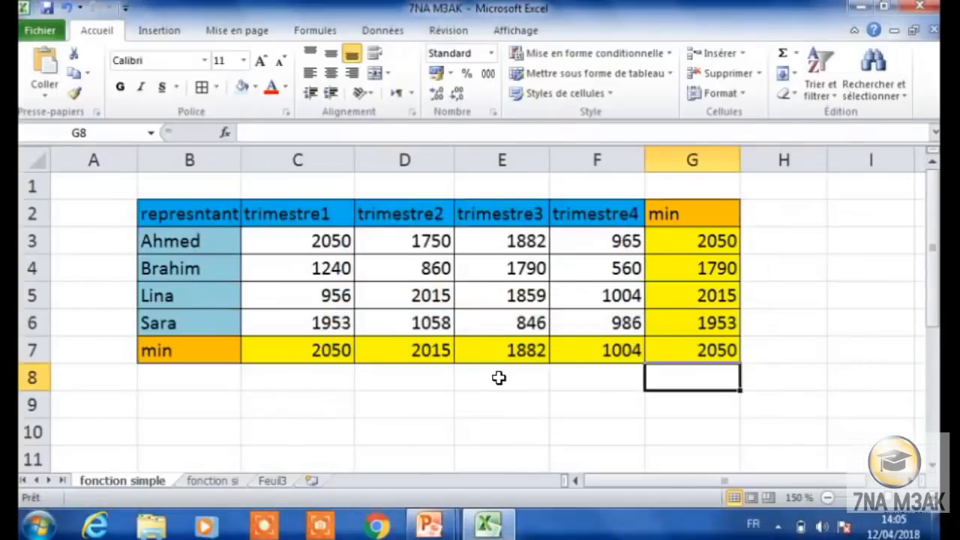
Step: Start a nested formula in cell E9 with SOMME, using MOYENNE(C3:C6) as its first argument
{"action": "left_click", "coordinate": [499, 397]}
{"action": "type", "text": "="}
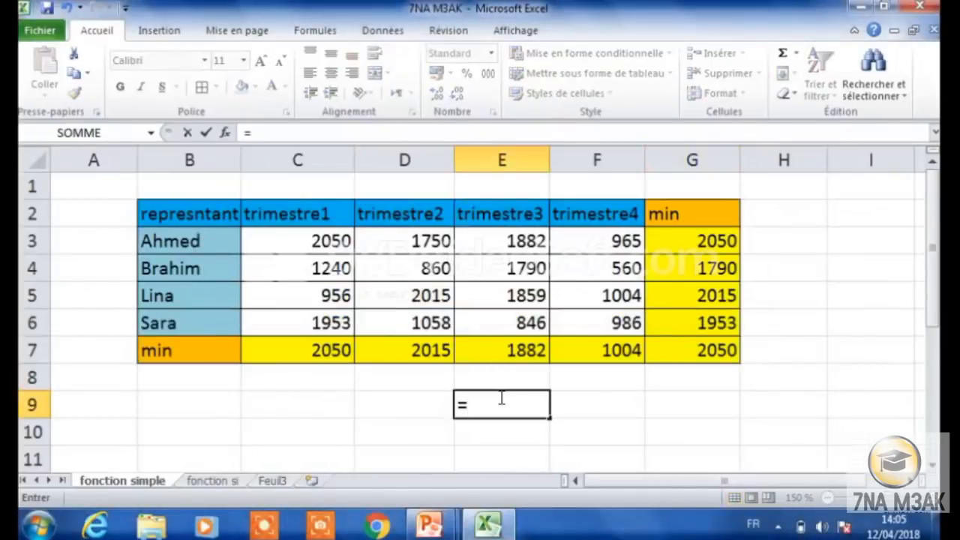
{"action": "type", "text": "som"}
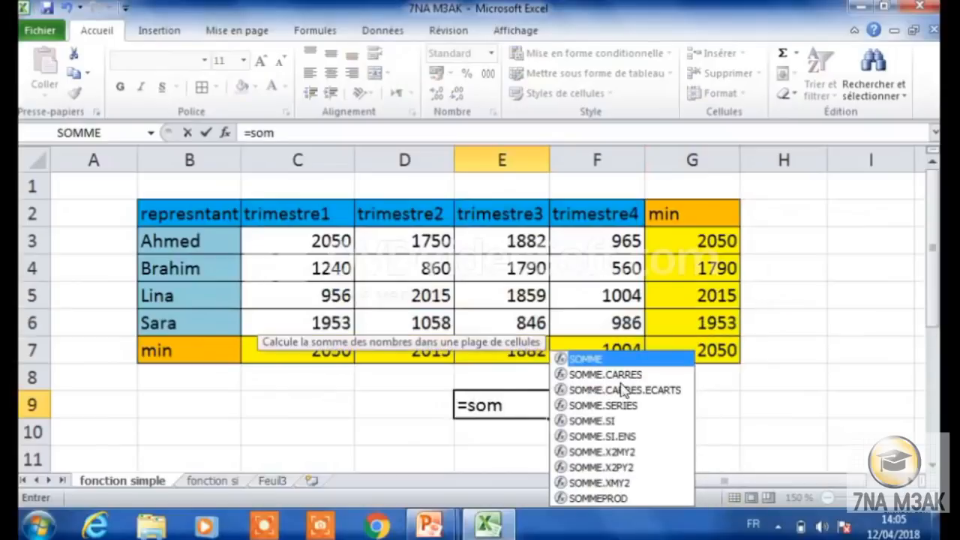
{"action": "double_click", "coordinate": [619, 359]}
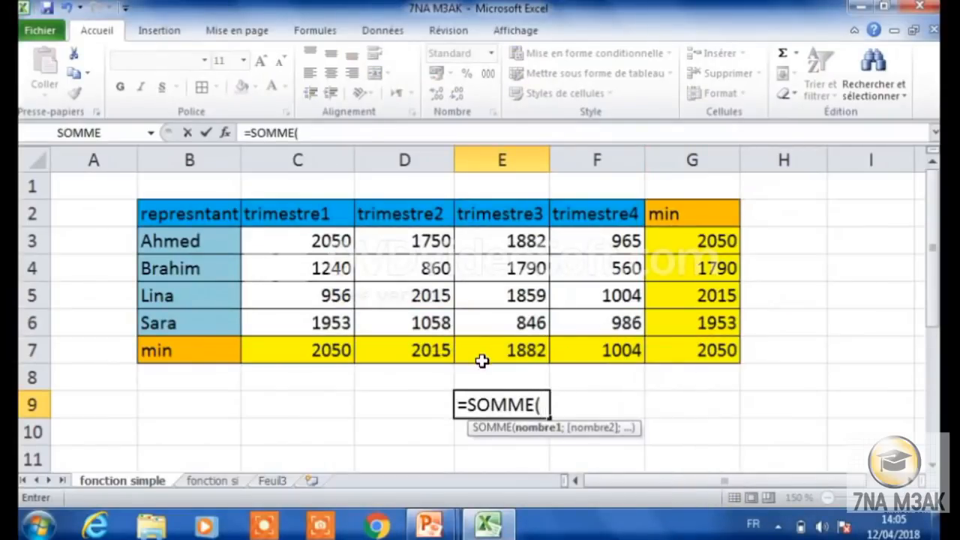
{"action": "type", "text": "moy"}
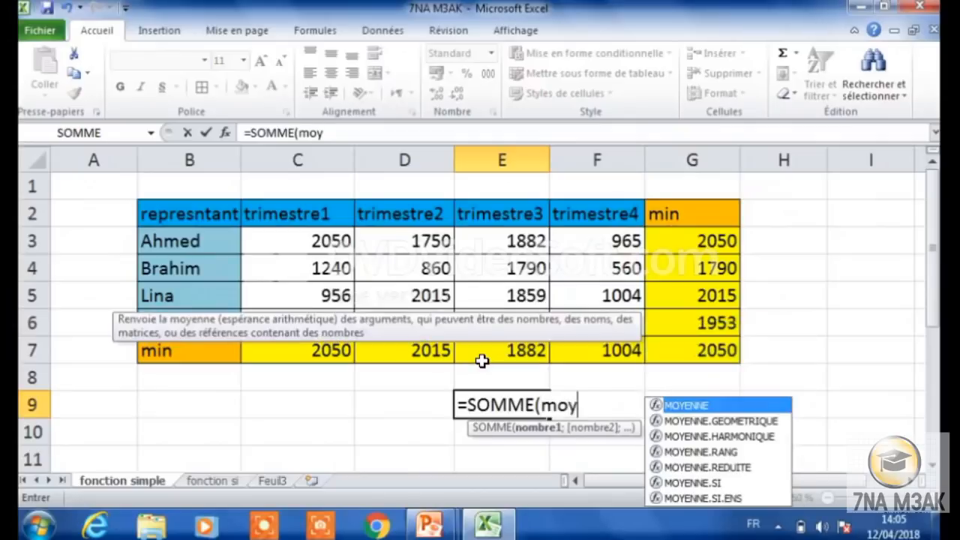
{"action": "double_click", "coordinate": [667, 404]}
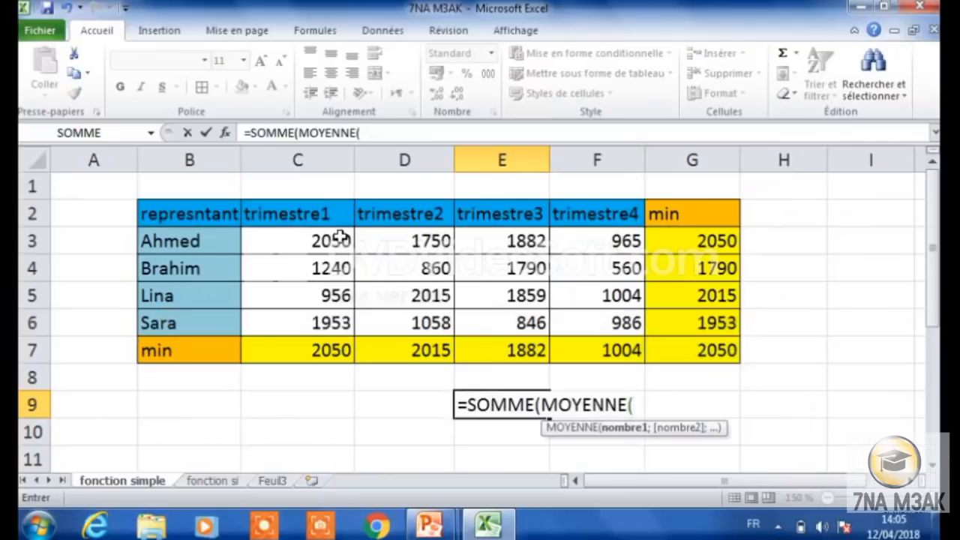
{"action": "left_click_drag", "start_coordinate": [340, 237], "coordinate": [328, 324]}
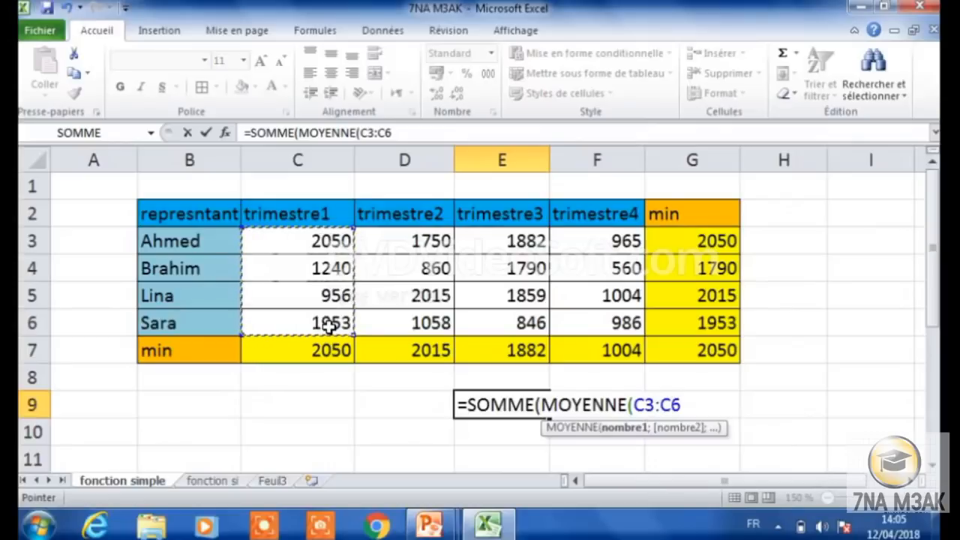
{"action": "type", "text": ")"}
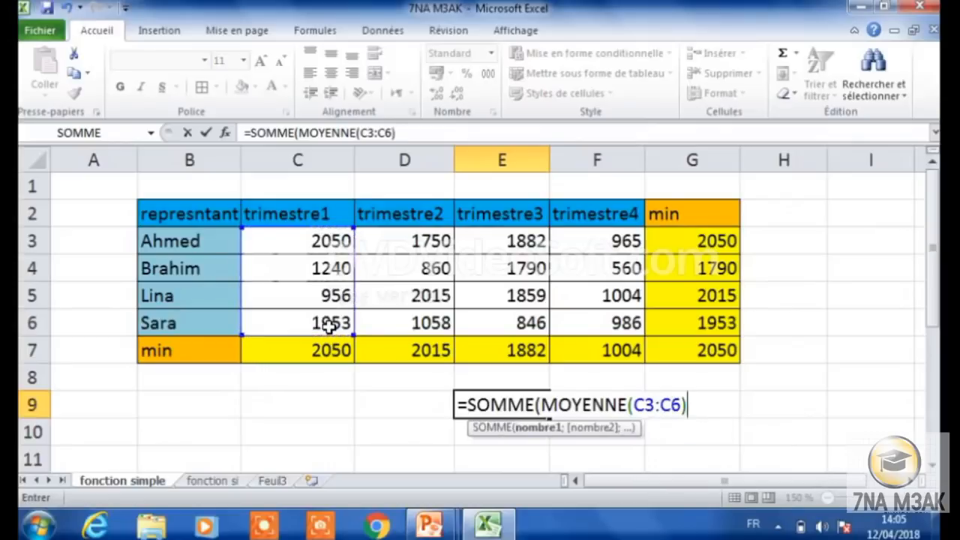
Step: Add MOYENNE(D3:D6) as the second SOMME argument and validate the formula =SOMME(MOYENNE(C3:C6);MOYENNE(D3:D6)) in E9
{"action": "type", "text": ";"}
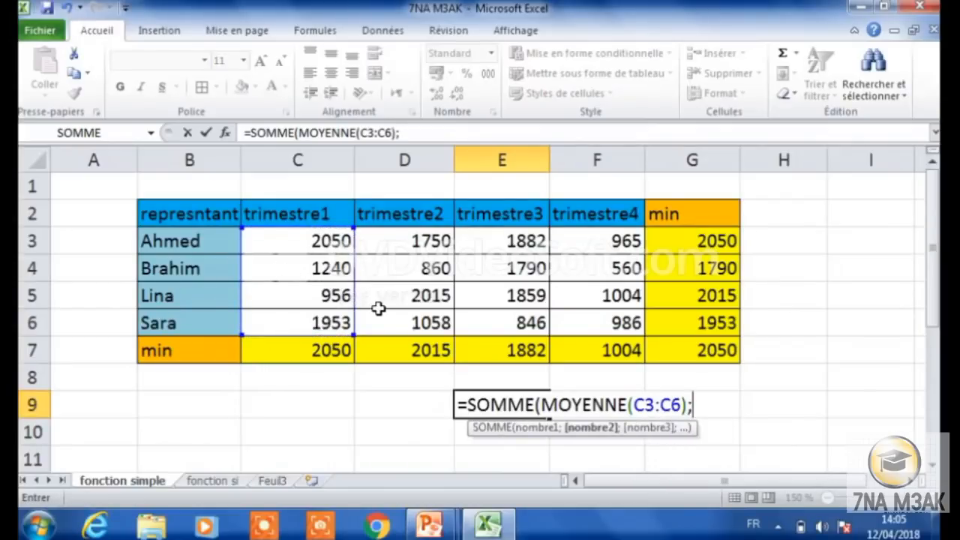
{"action": "type", "text": "mo"}
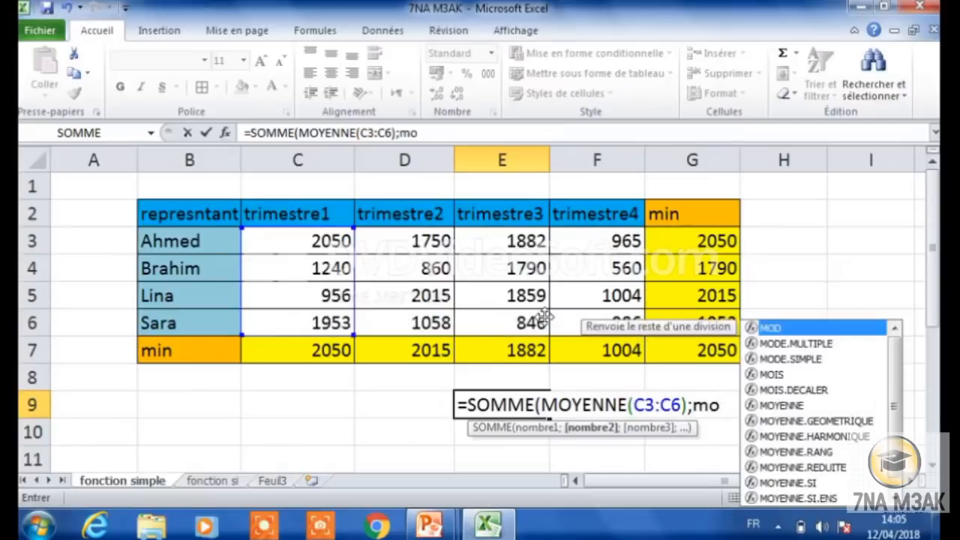
{"action": "type", "text": "y"}
{"action": "key", "text": "Tab"}
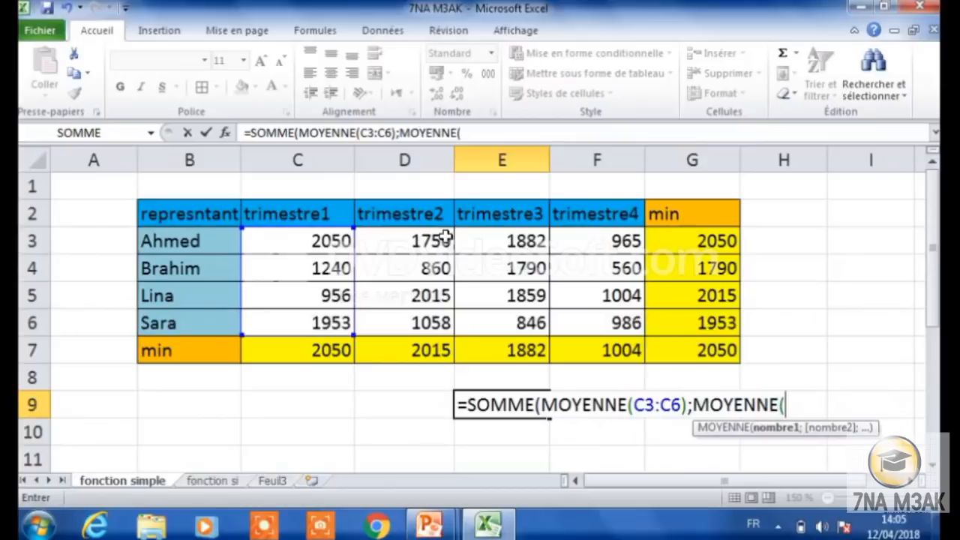
{"action": "left_click_drag", "start_coordinate": [446, 238], "coordinate": [433, 312]}
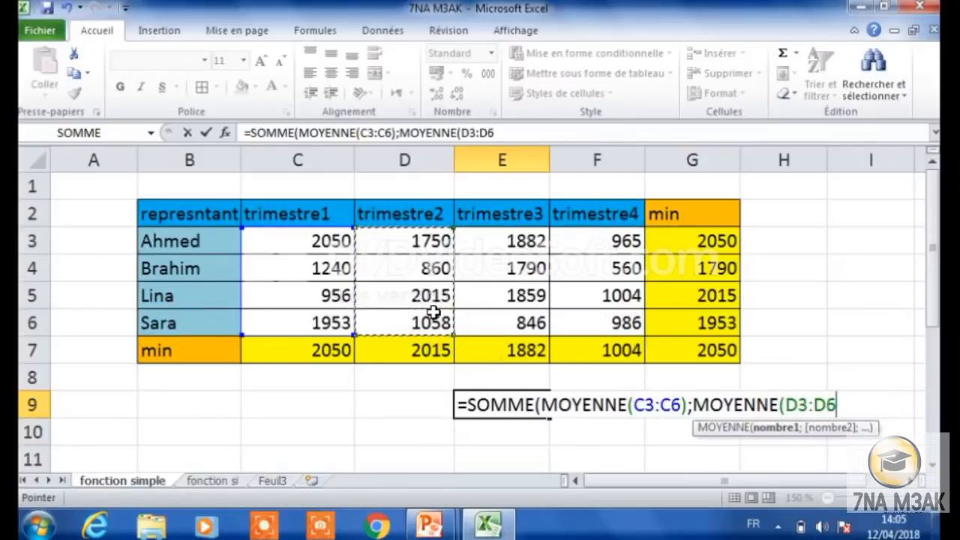
{"action": "type", "text": ")"}
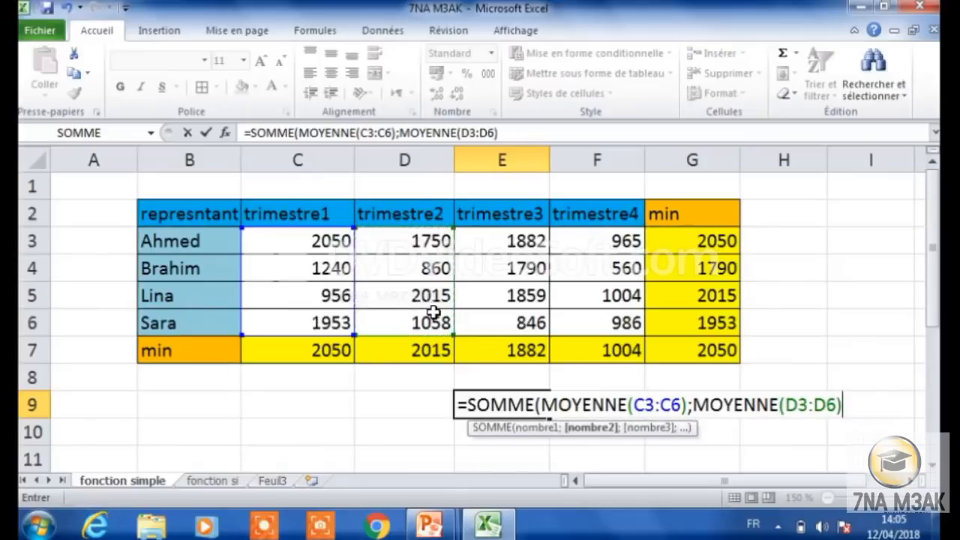
{"action": "type", "text": ")"}
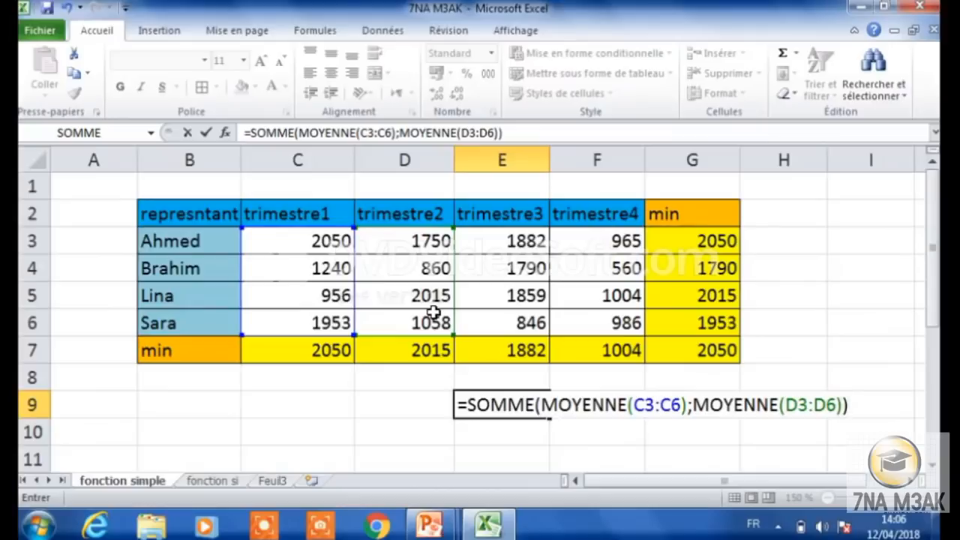
{"action": "key", "text": "Return"}
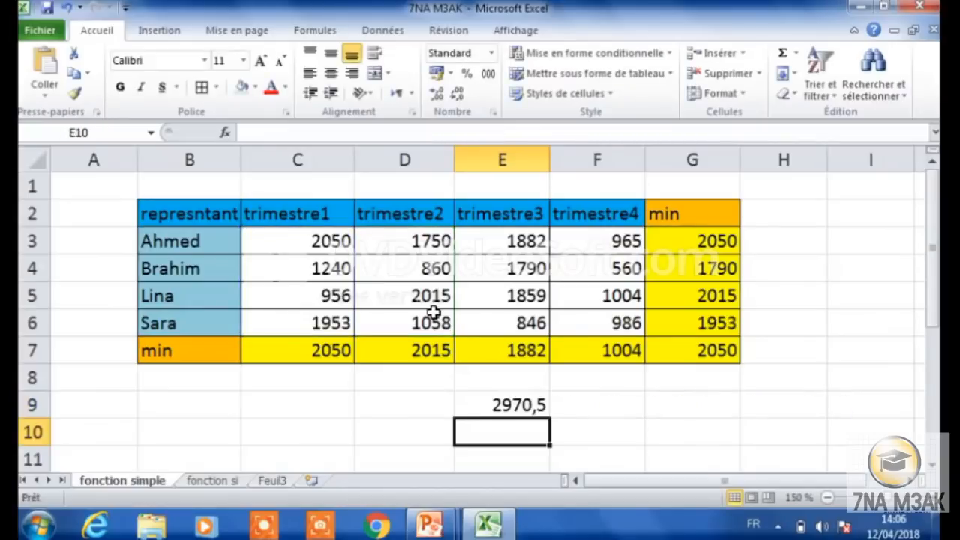